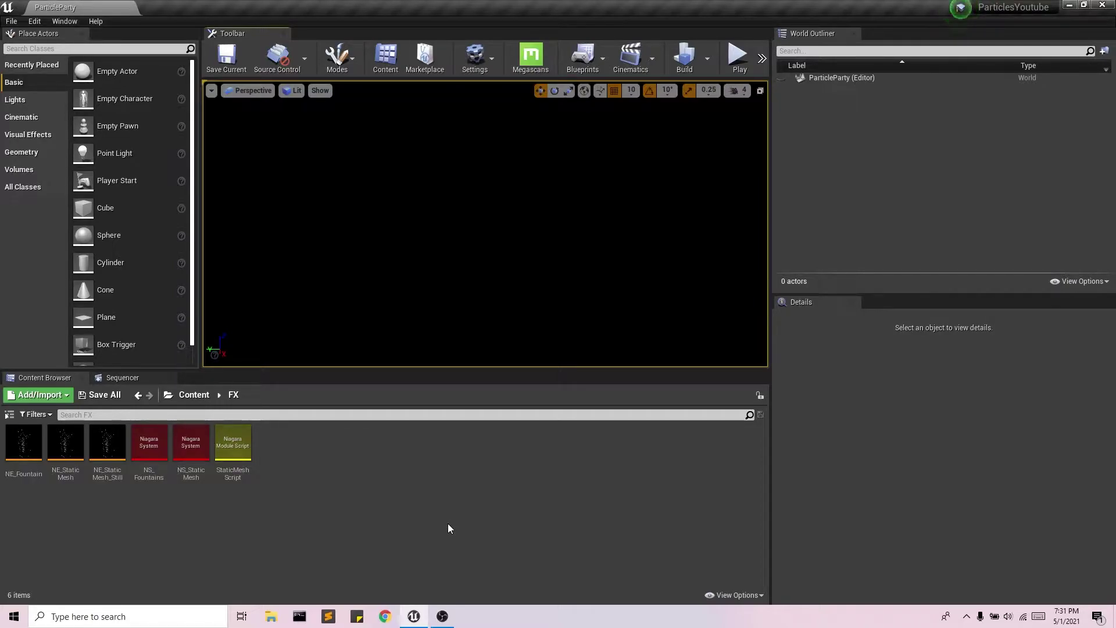
Make a new Niagara emitter from the Fountain template in FX and name it NE_SkMesh.
right_click(291, 455)
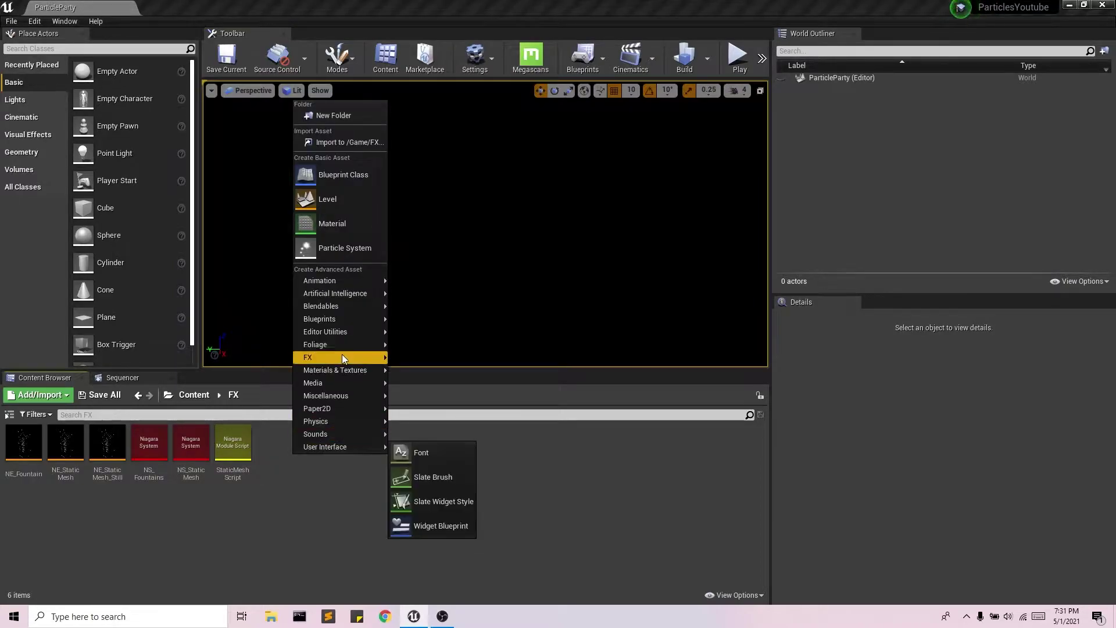
mouse_move(344, 356)
click(456, 418)
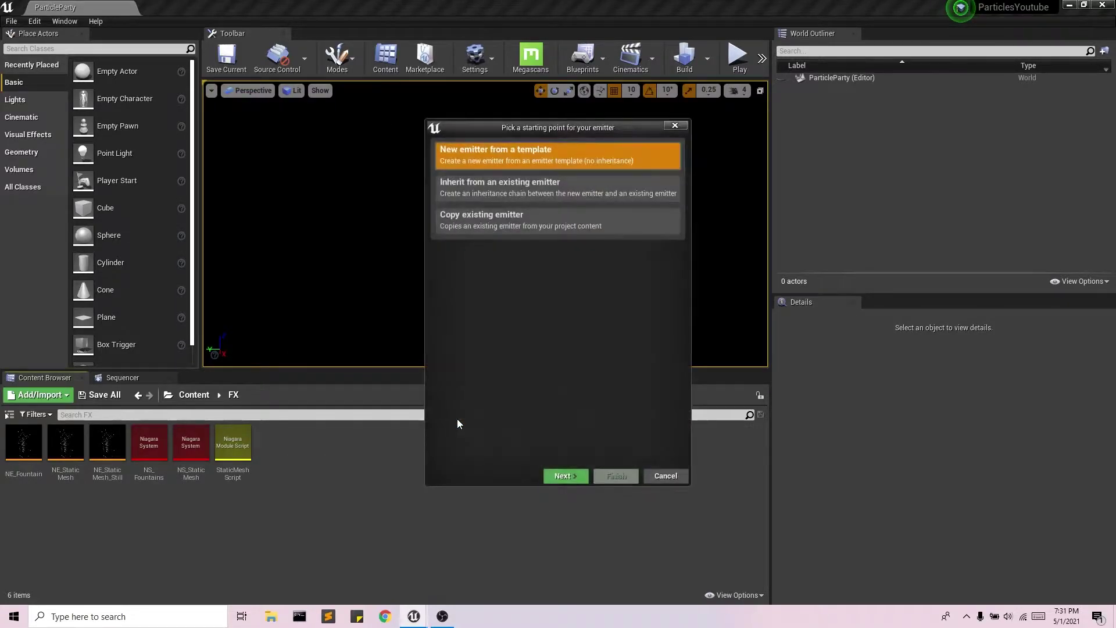
click(566, 475)
click(529, 317)
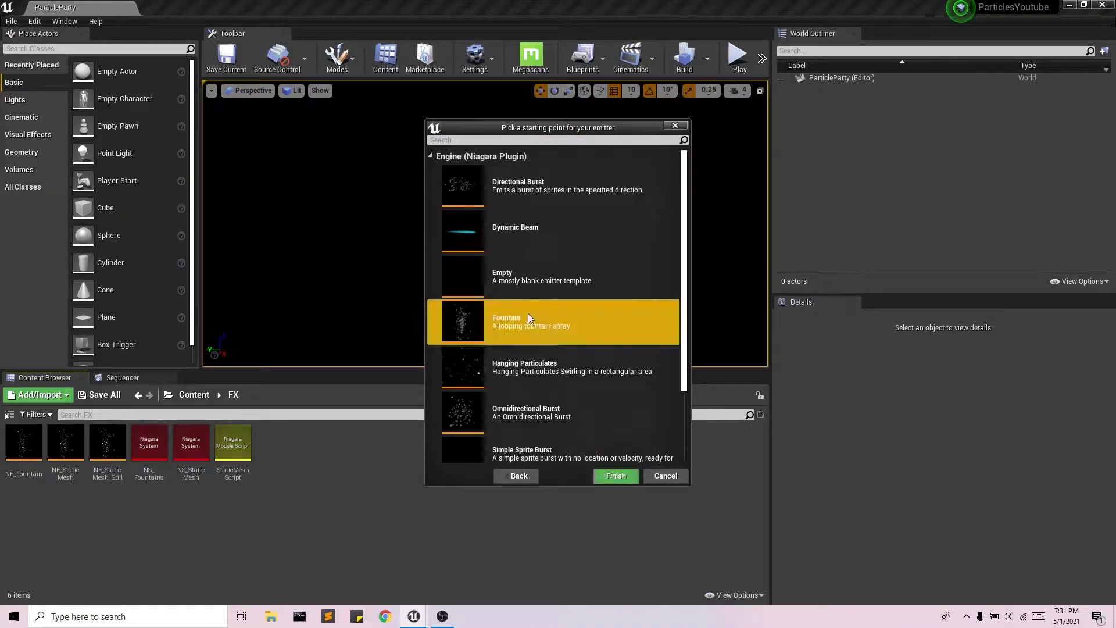
click(613, 476)
click(613, 476)
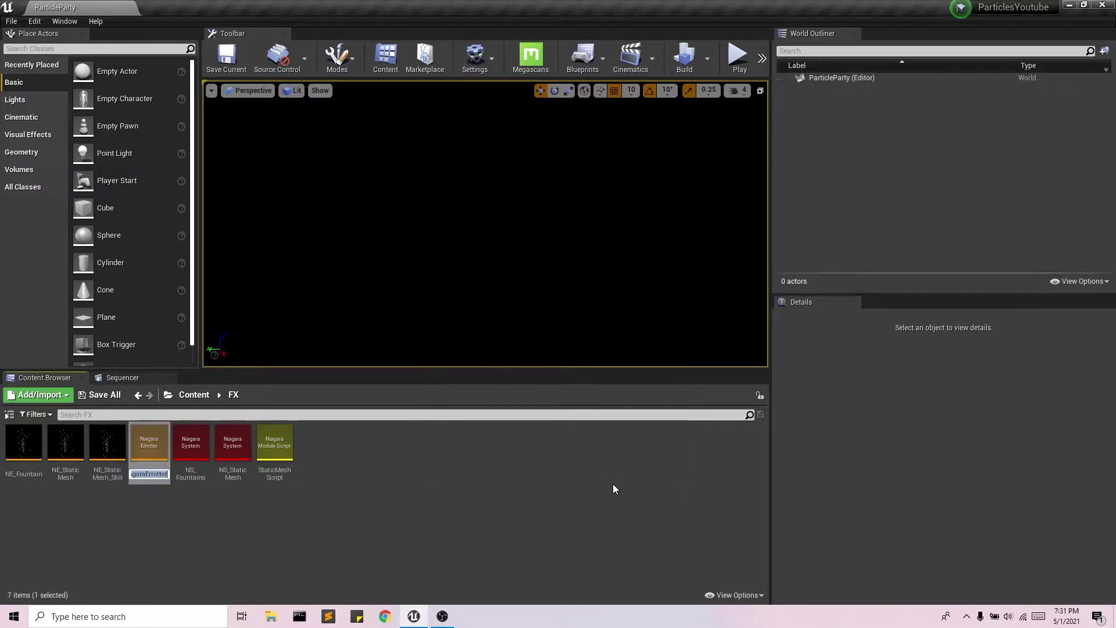
text(NE_SkMesh)
key(Return)
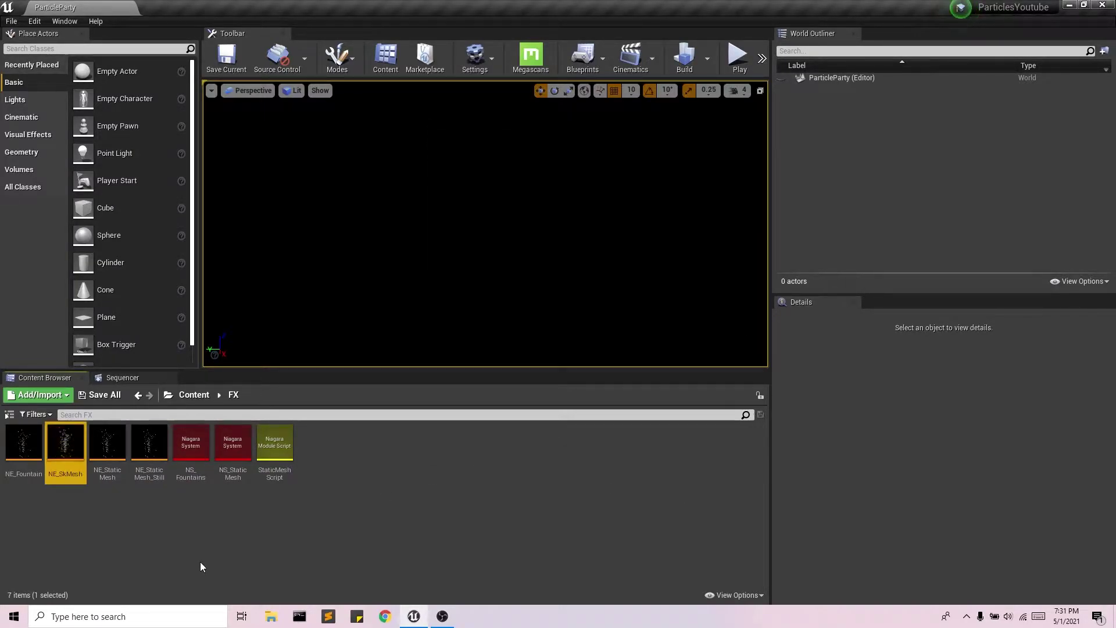
Build a Niagara system from the NE_SkMesh emitter and name it NS_SkMesh.
right_click(394, 486)
mouse_move(471, 384)
click(540, 564)
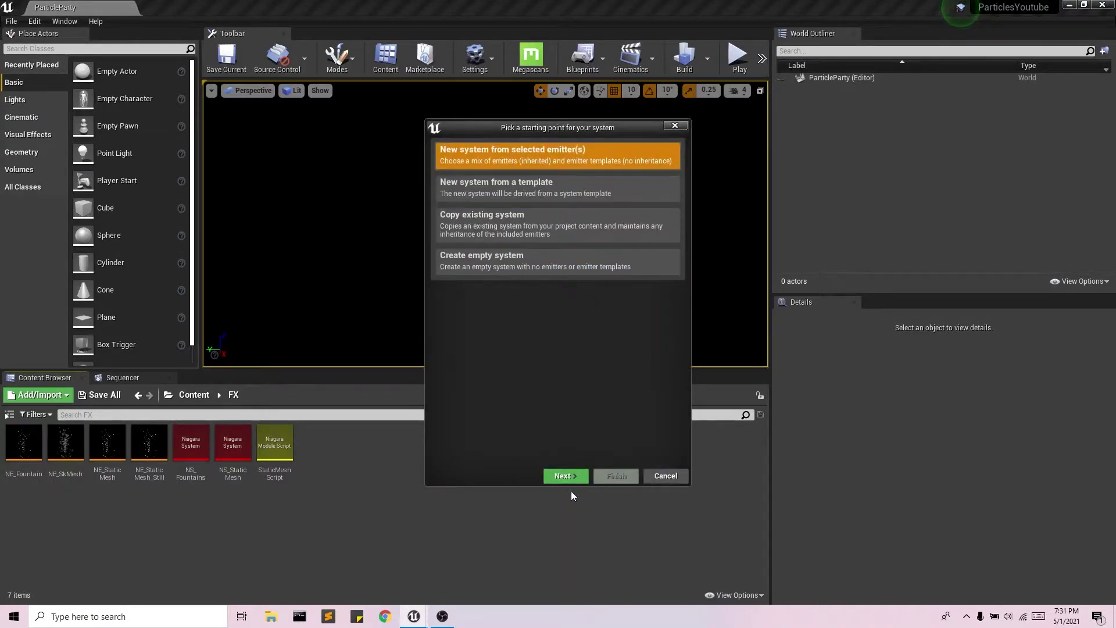
click(565, 476)
scroll(587, 322, down, 10)
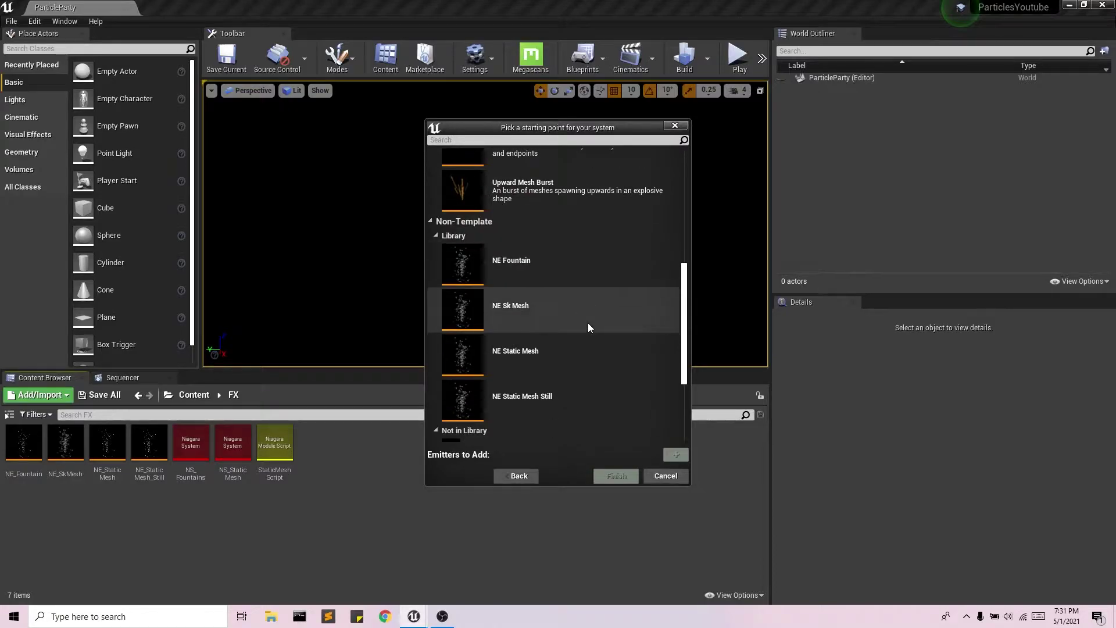
click(601, 310)
click(629, 481)
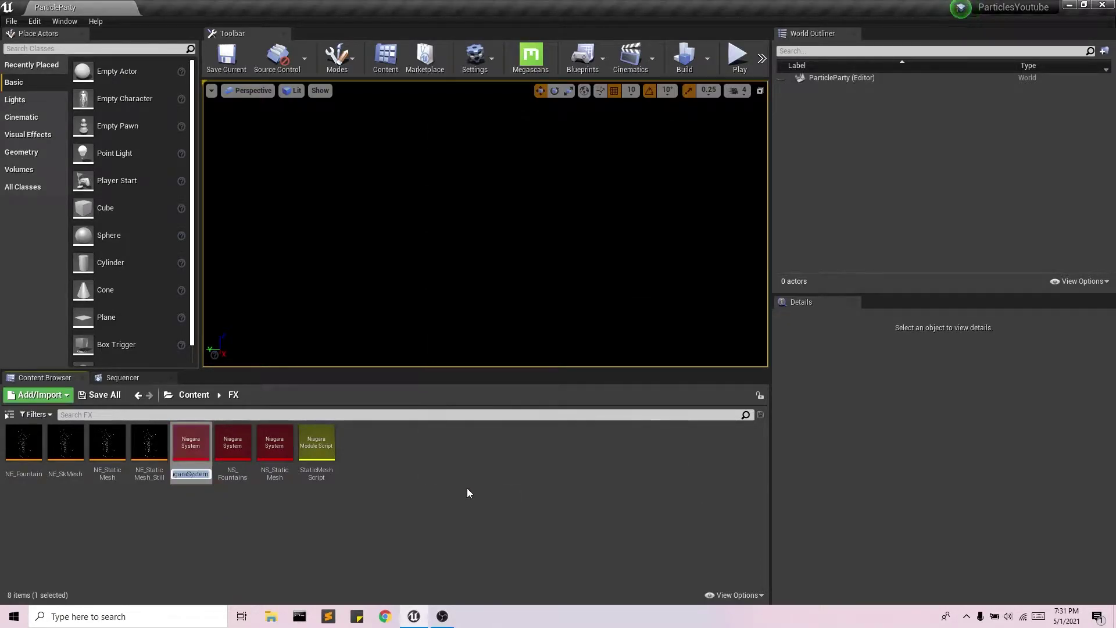
text(NS_SkMesh)
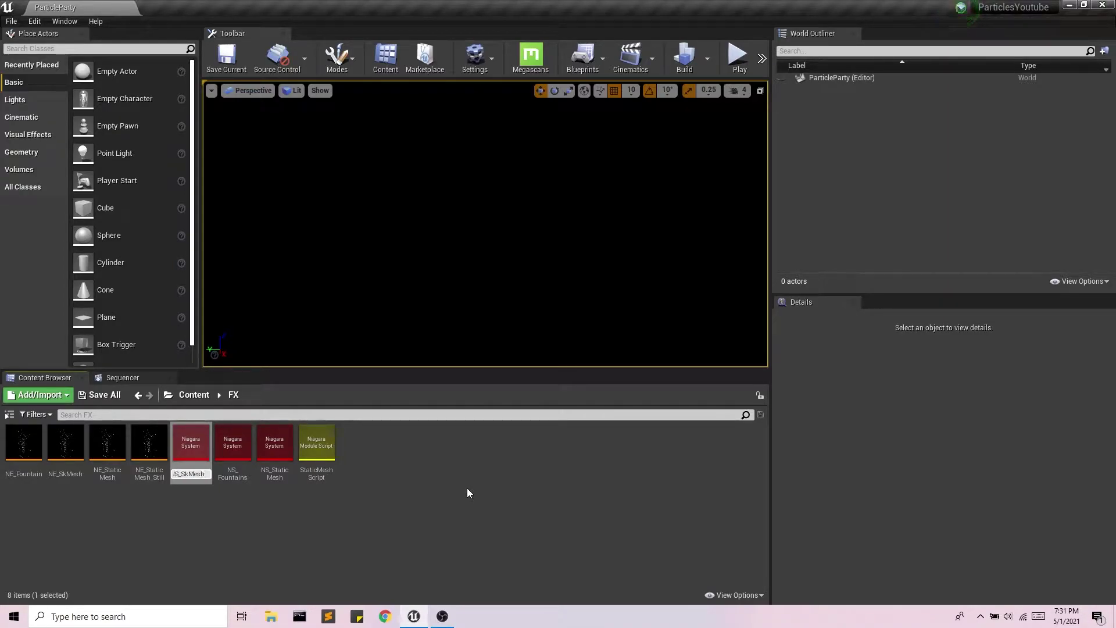
key(Return)
Open NE_SkMesh in the emitter editor and pause its preview.
click(78, 459)
double_click(78, 459)
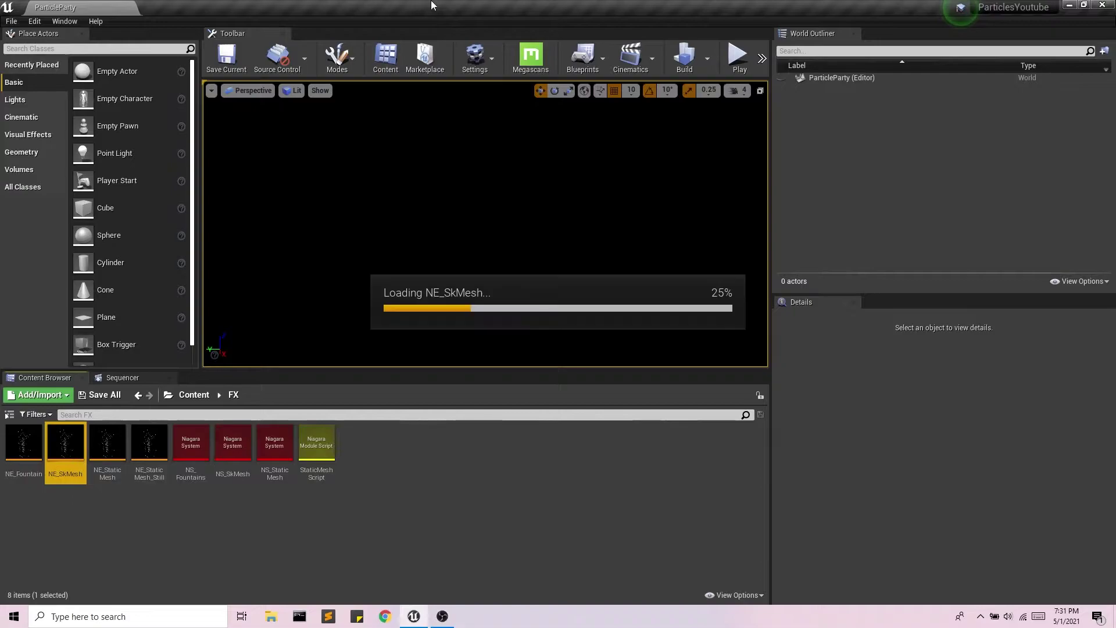
click(114, 593)
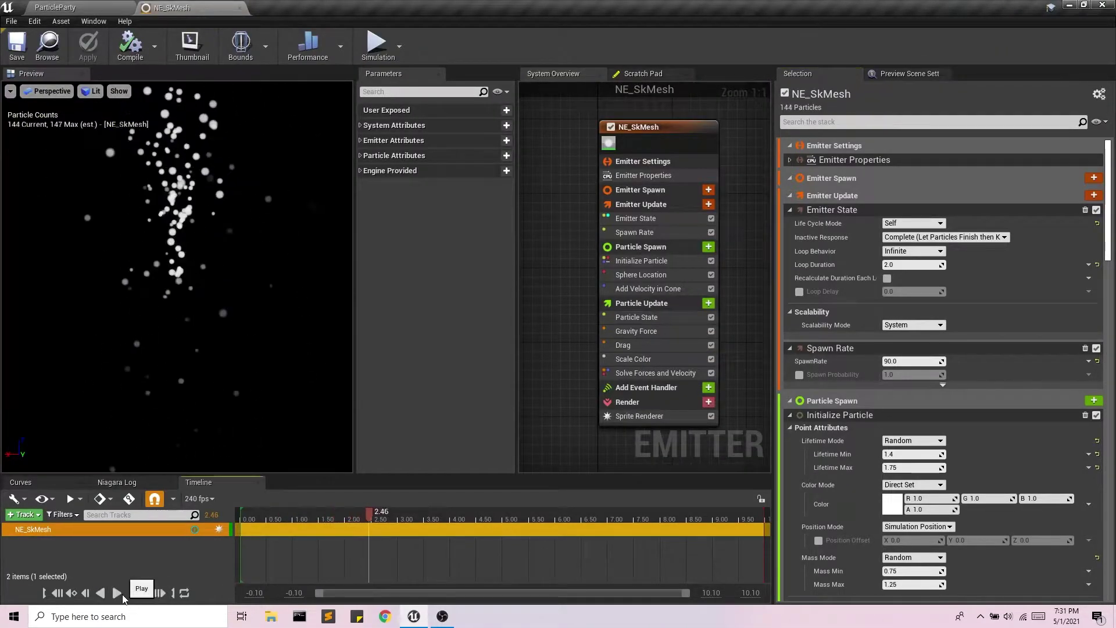
Replace Spawn Rate with a Spawn Burst Instantaneous of 10000 particles.
click(1085, 348)
click(1093, 195)
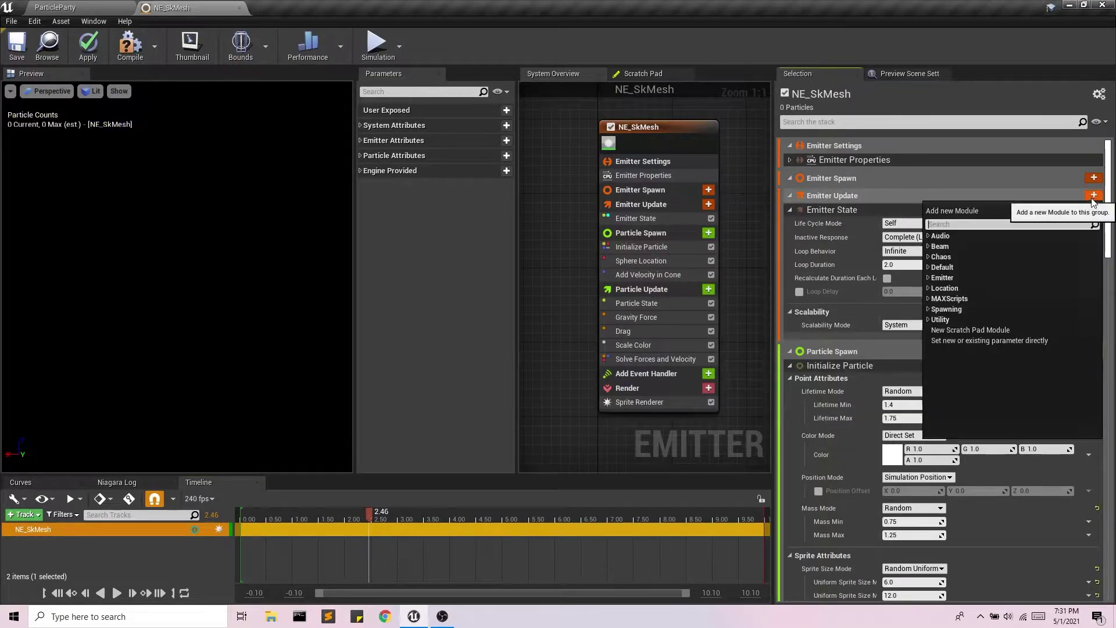
text(burst)
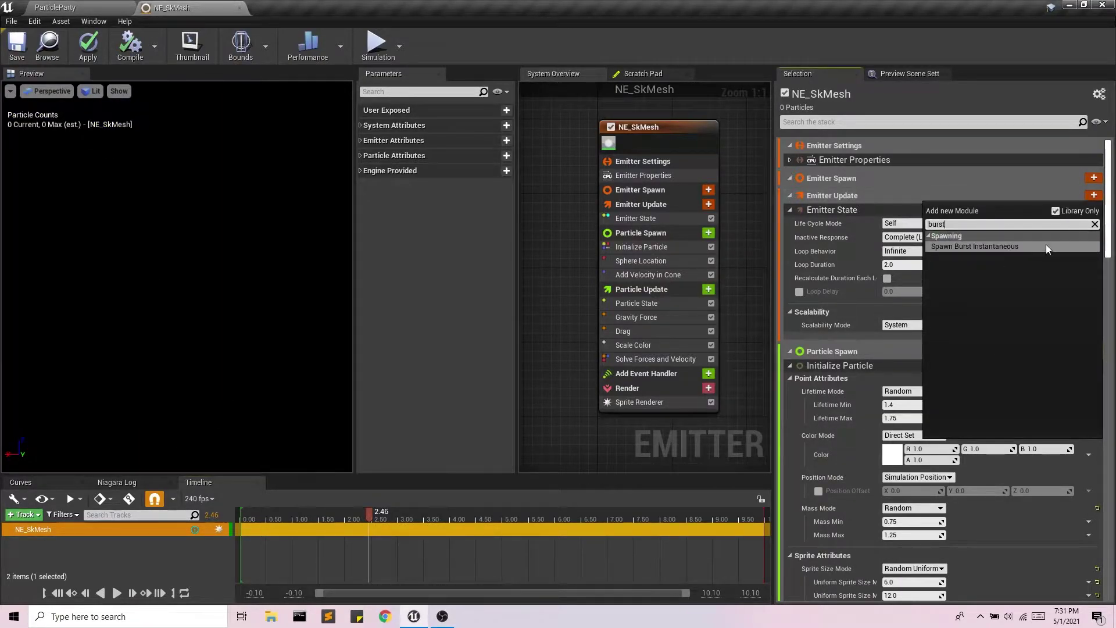
click(1045, 246)
click(909, 160)
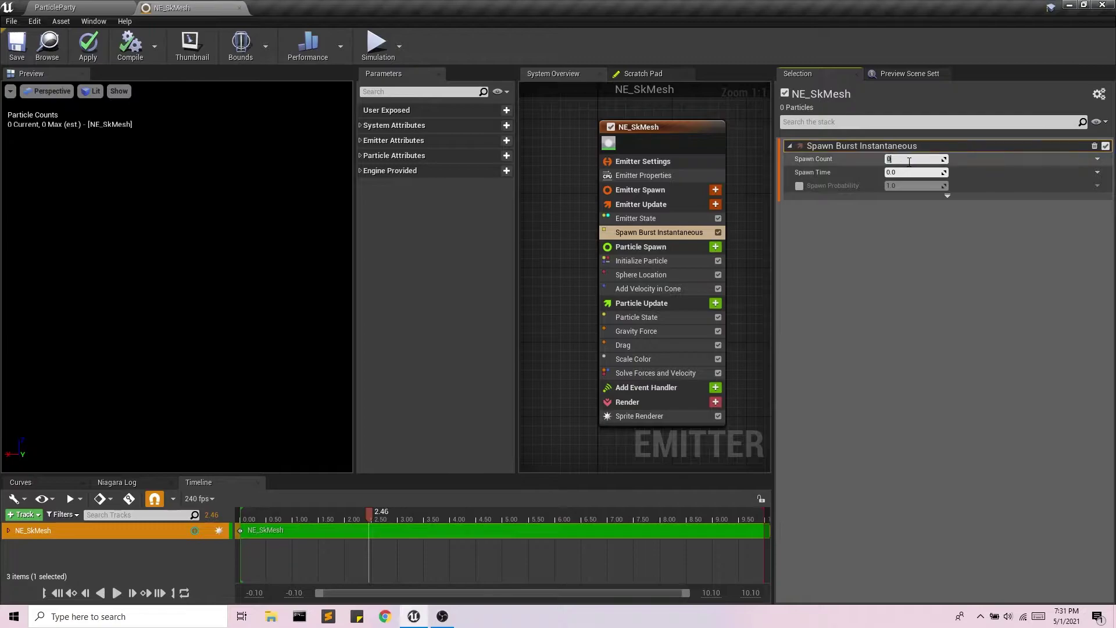
text(10000)
key(Return)
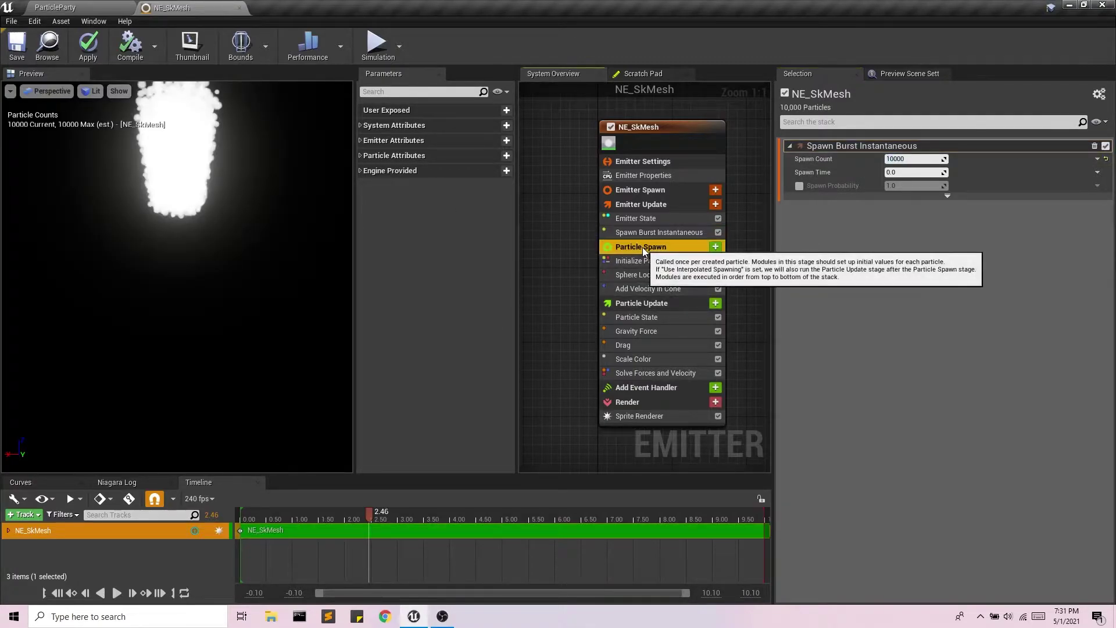
Remove the Sphere Location, Add Velocity in Cone, Gravity Force and Drag modules.
click(663, 247)
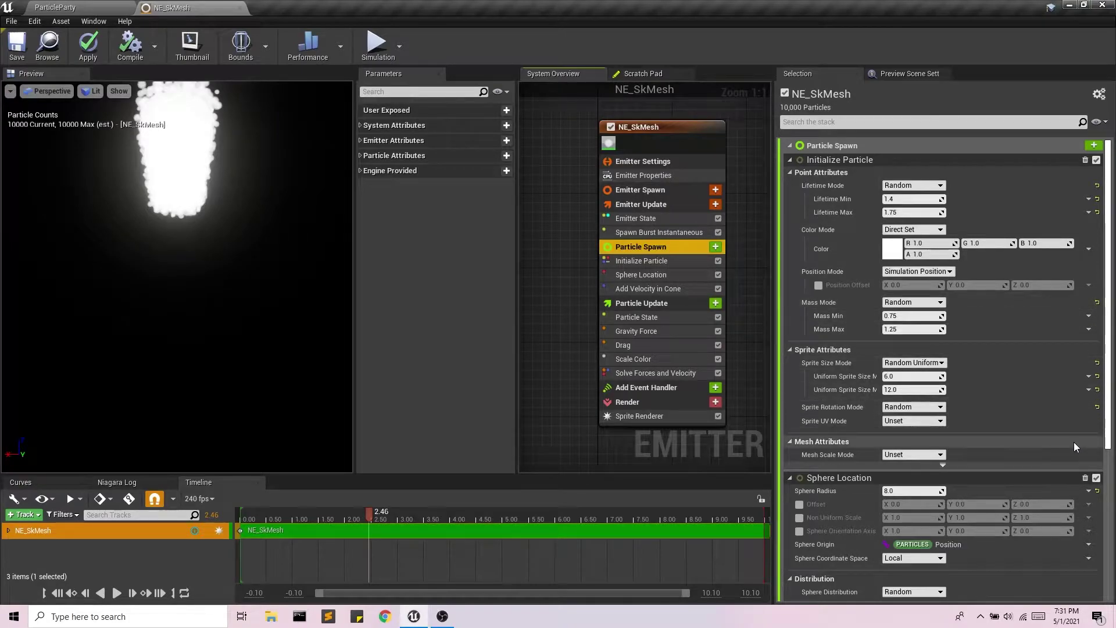
scroll(1087, 354, down, 3)
click(1084, 328)
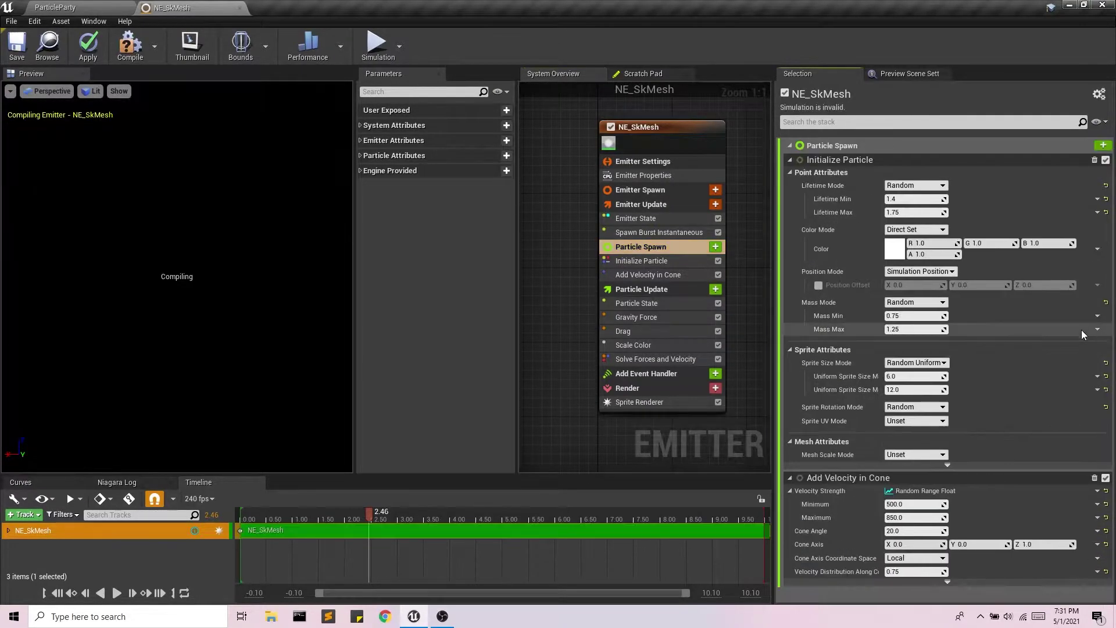
click(1094, 476)
click(651, 275)
click(1095, 196)
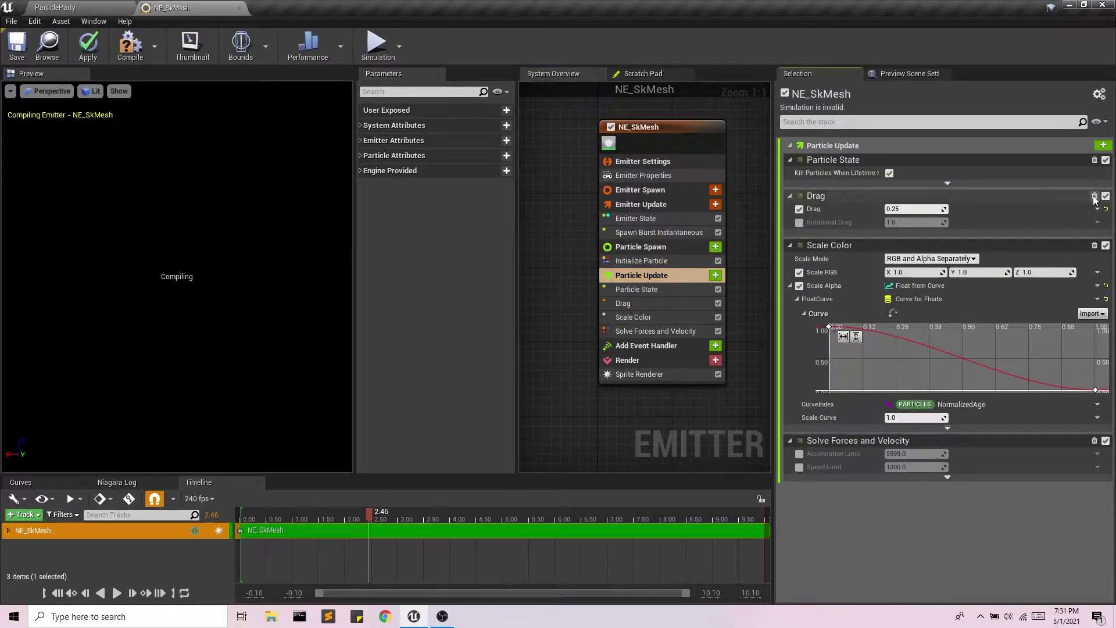
click(1095, 196)
Remove Scale Color and add Initialize Mesh Reproduction Sprite to Particle Spawn.
click(1094, 196)
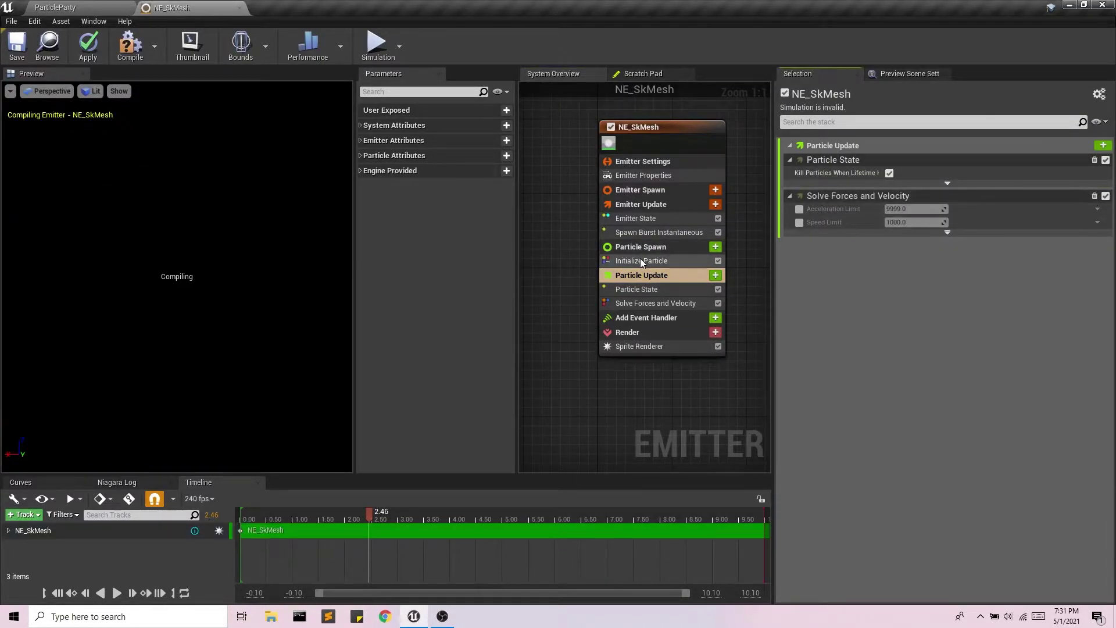
click(668, 246)
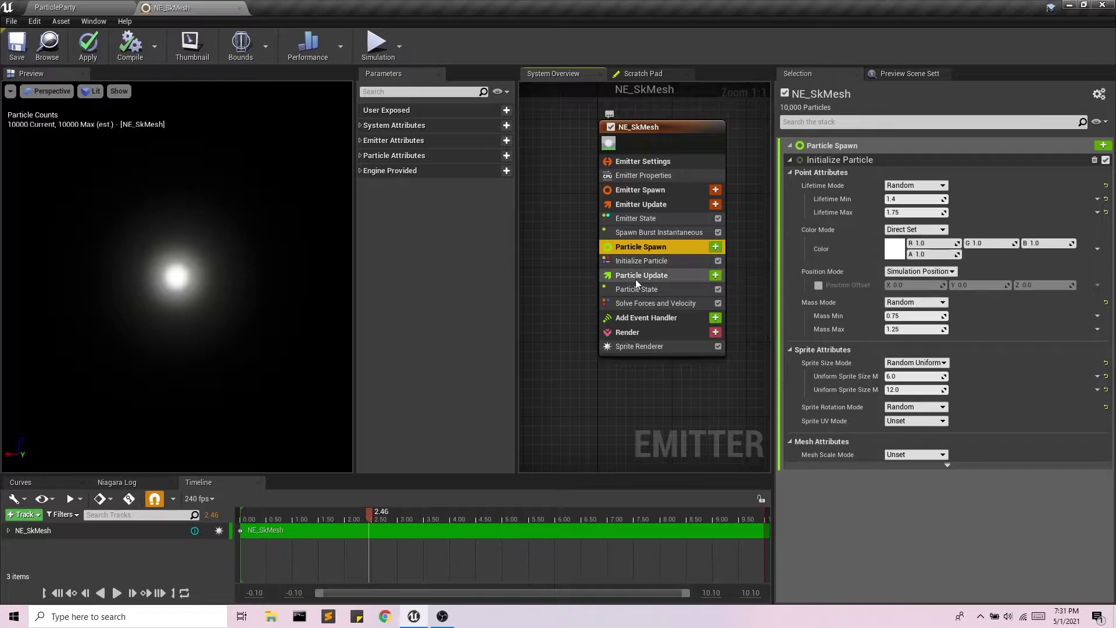
click(715, 247)
text(init)
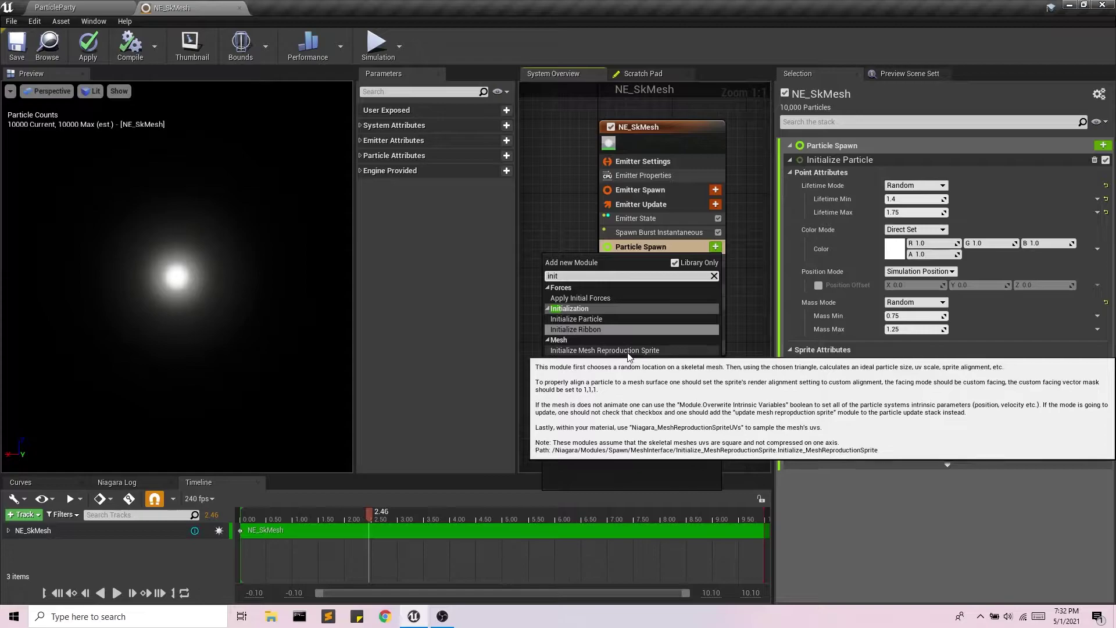
click(587, 350)
Set the Initialize Mesh Reproduction Sprite mesh to KatsAvatarPrepDM_Rigged.
click(55, 7)
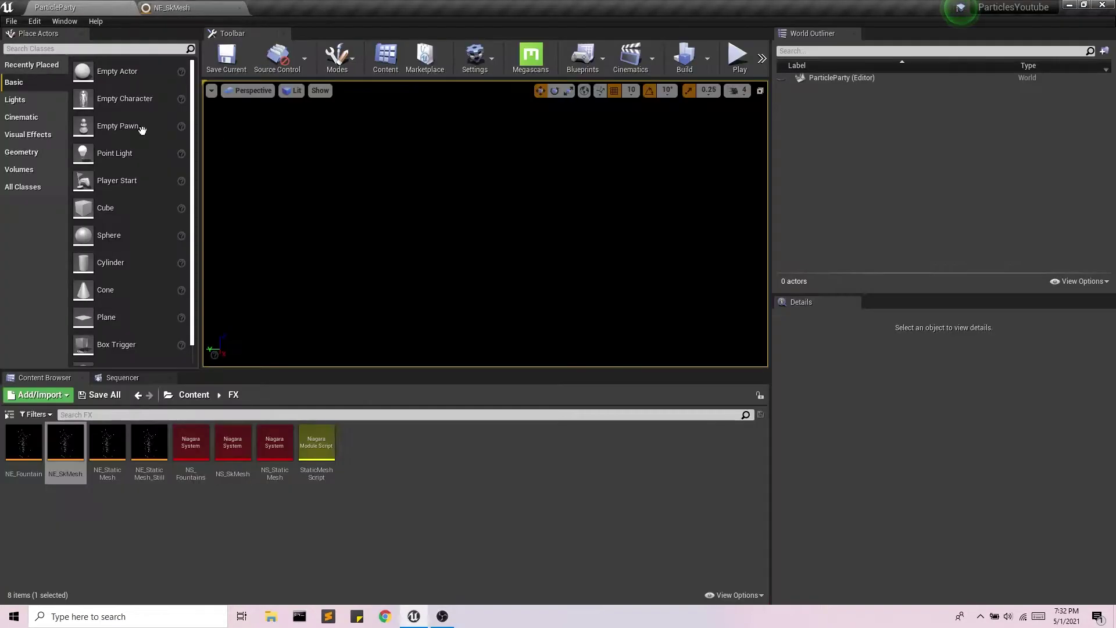
click(194, 394)
double_click(23, 442)
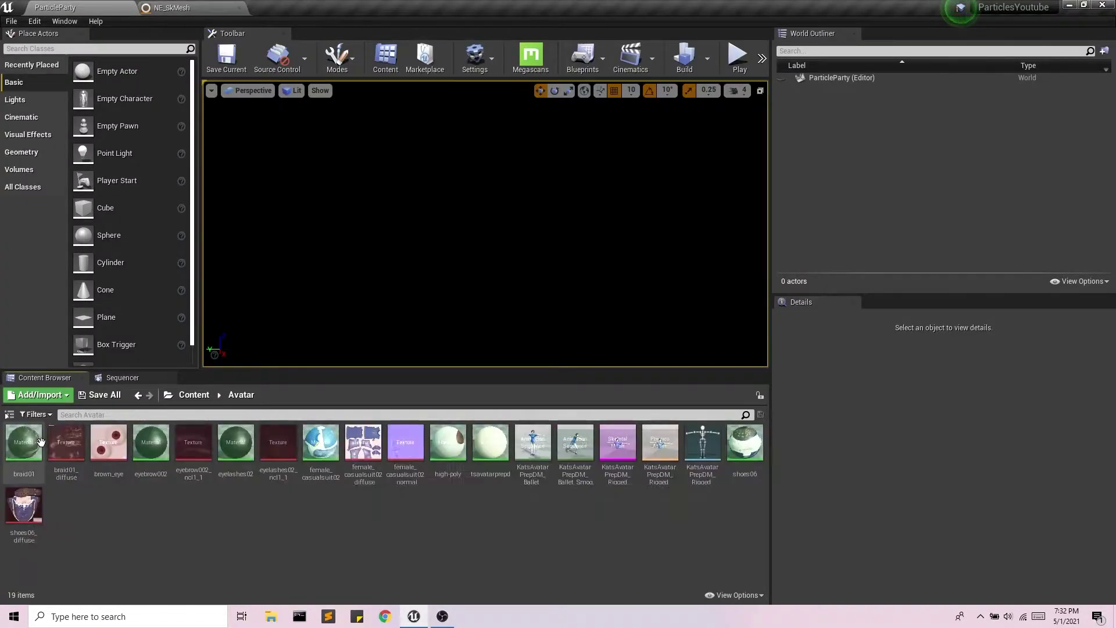
click(188, 395)
click(174, 6)
click(935, 259)
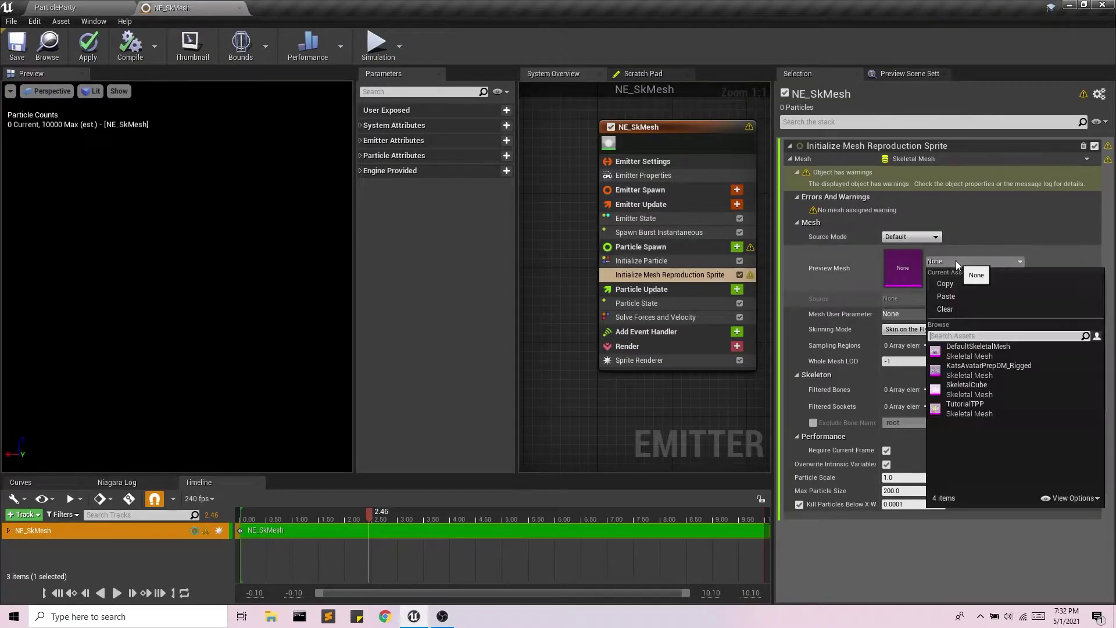
click(1007, 372)
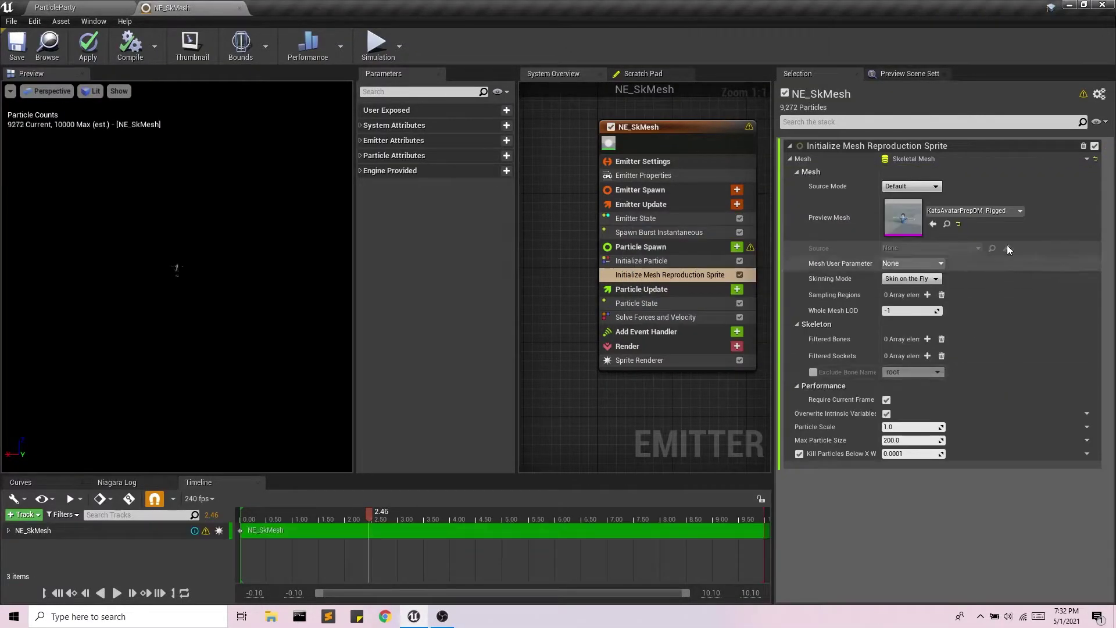
Add Update Mesh Reproduction Sprite sampling KatsAvatarPrepDM_Rigged and compile the emitter.
click(737, 289)
text(updagte)
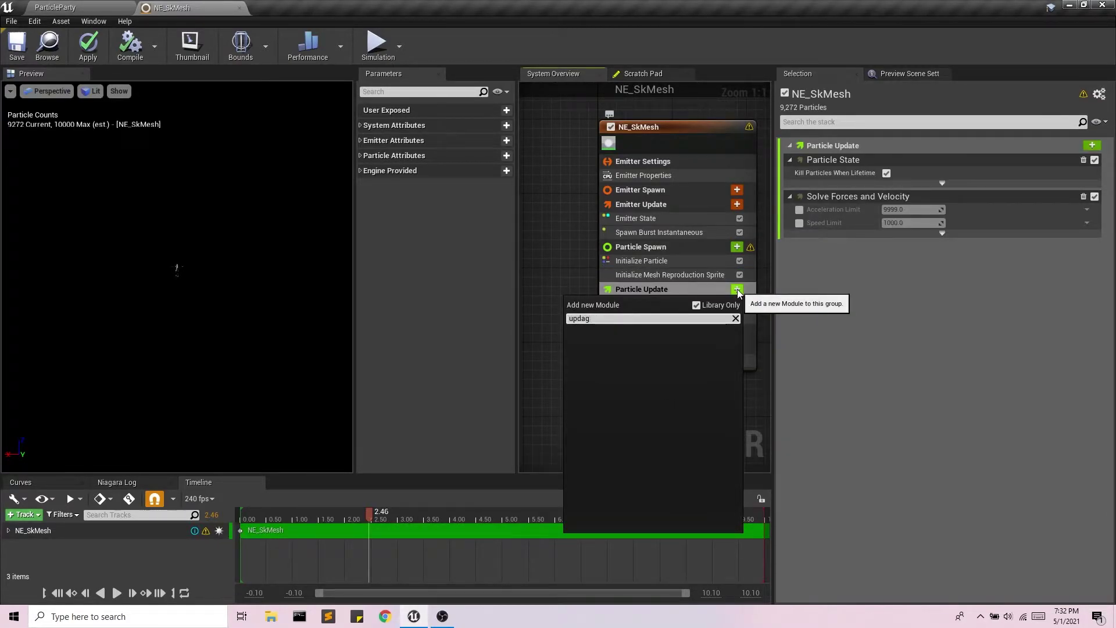
key(BackSpace)
key(BackSpace)
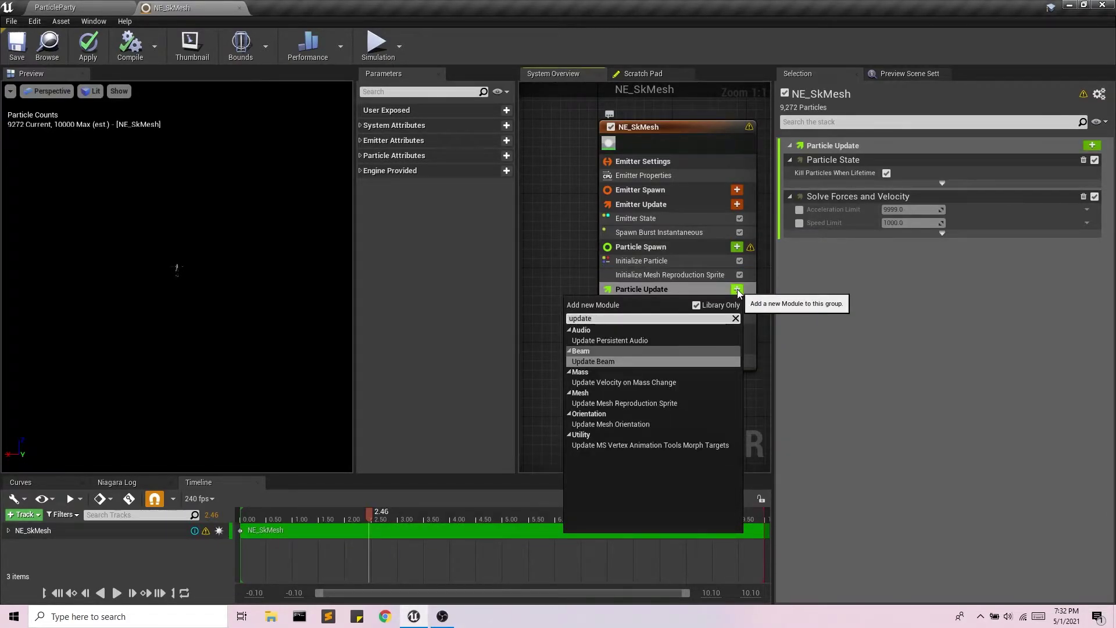
click(624, 403)
click(974, 261)
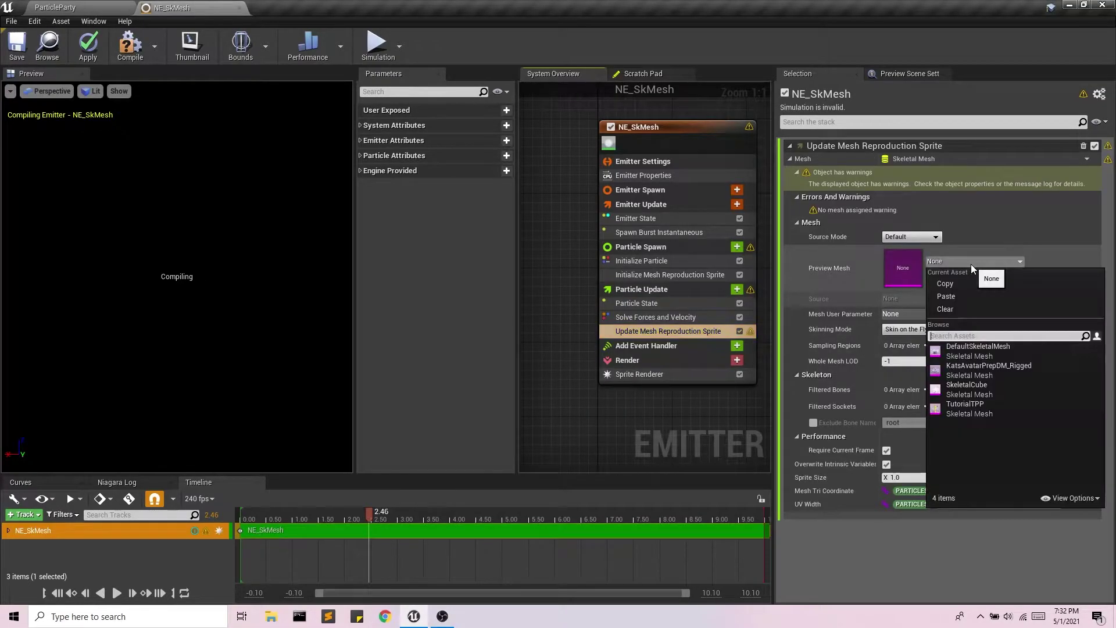
click(987, 370)
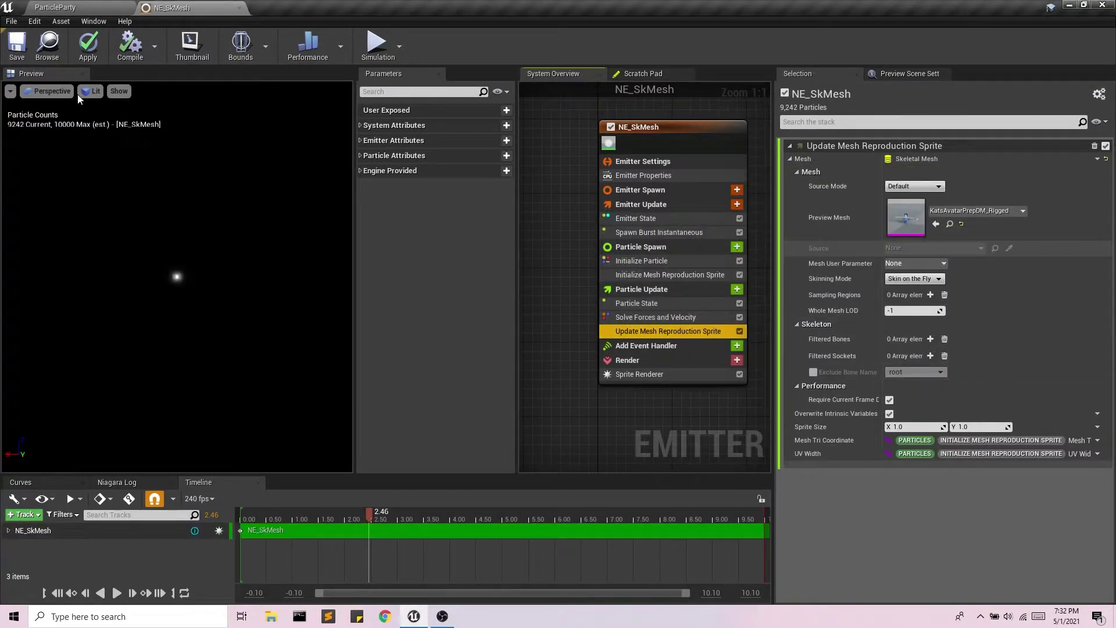
click(142, 46)
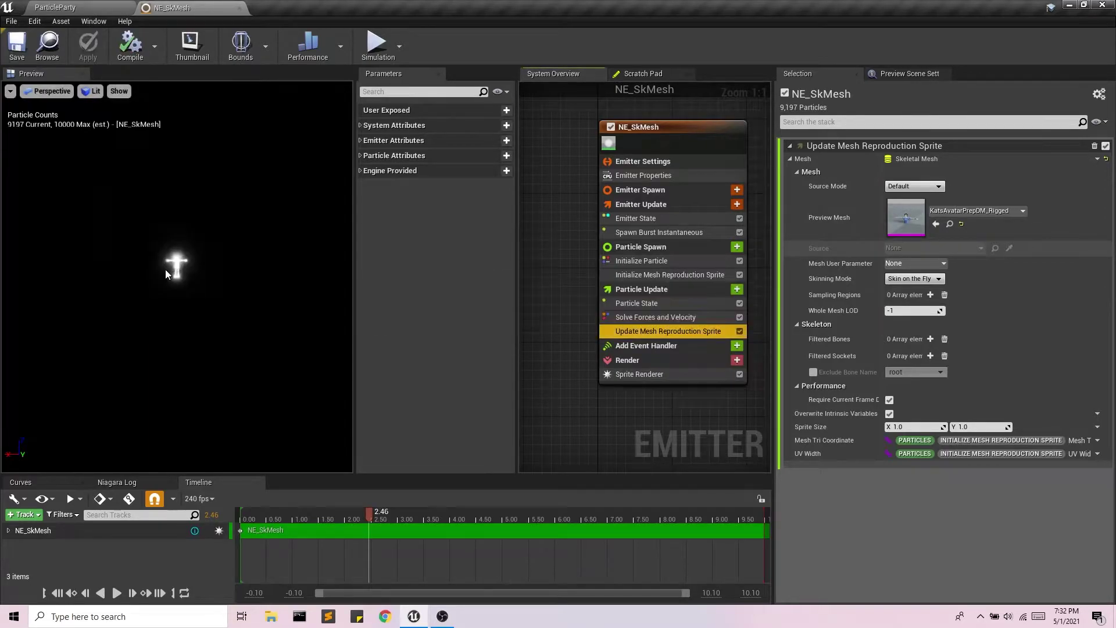
scroll(221, 259, down, 4)
scroll(229, 227, up, 4)
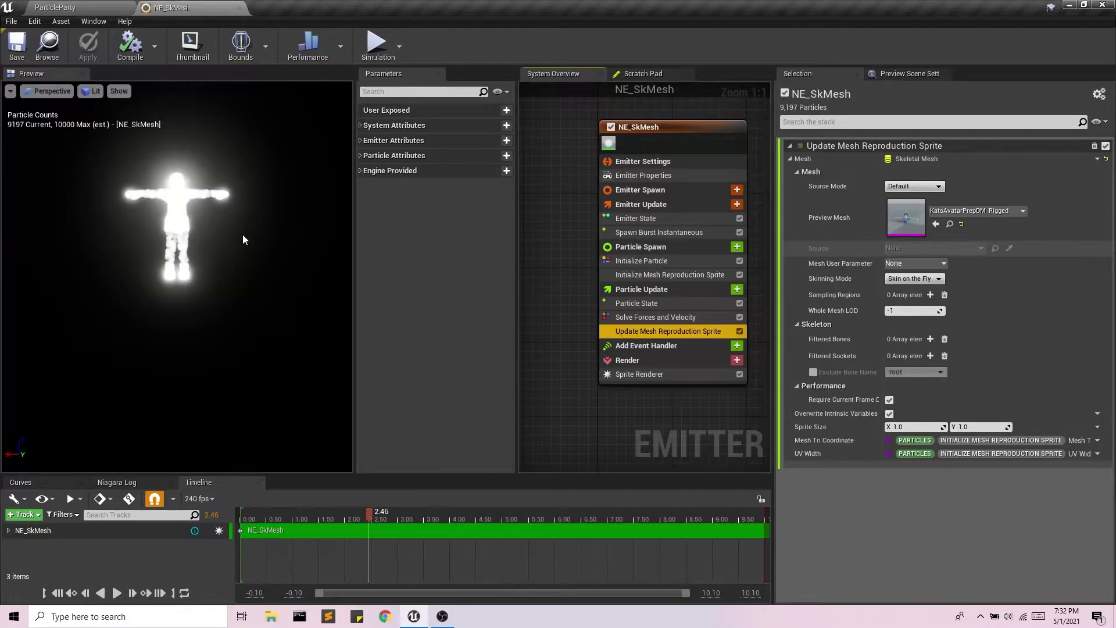
Set Initialize Particle Color to hot pink (R 1.0, G 0.0, B 0.354956).
click(694, 247)
click(891, 248)
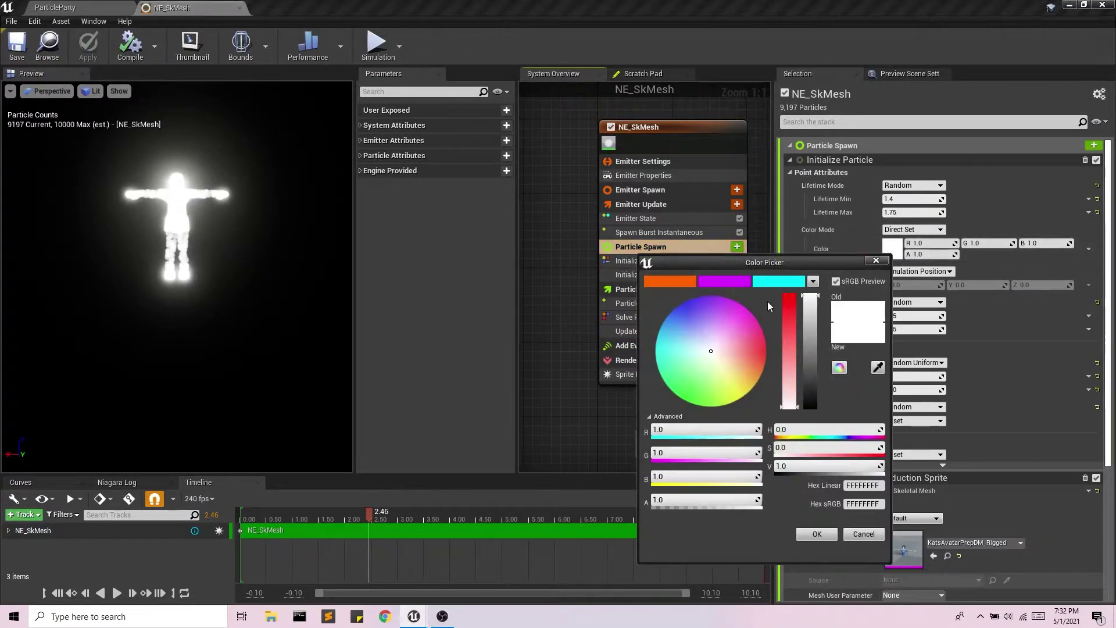
drag(719, 348, 774, 323)
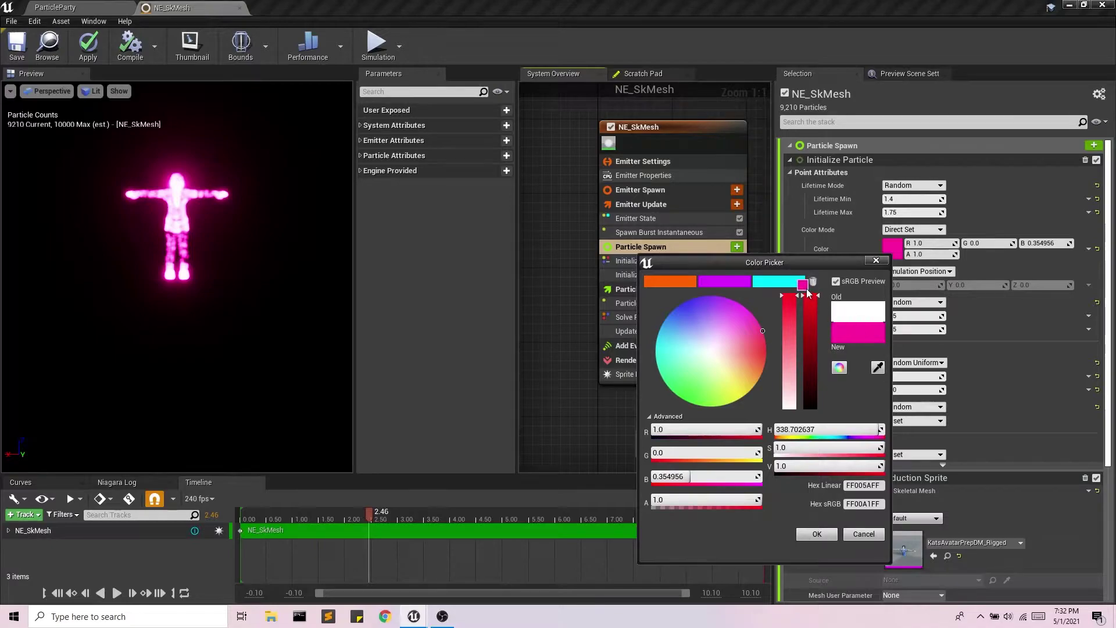
click(835, 534)
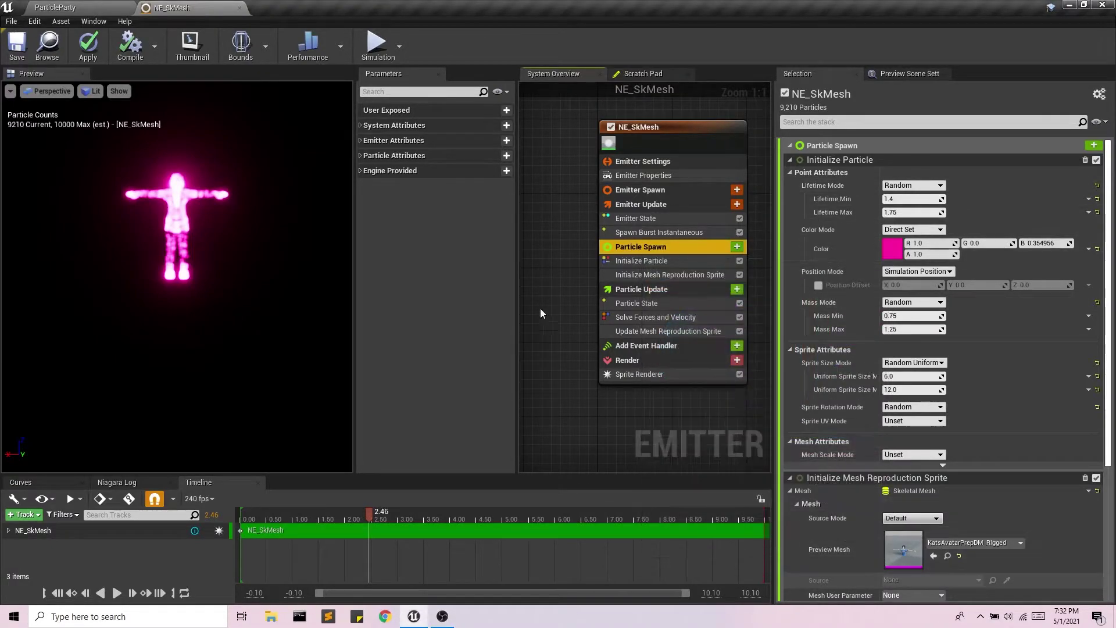
Apply pending changes and set the Emitter State loop duration to 10.
click(88, 44)
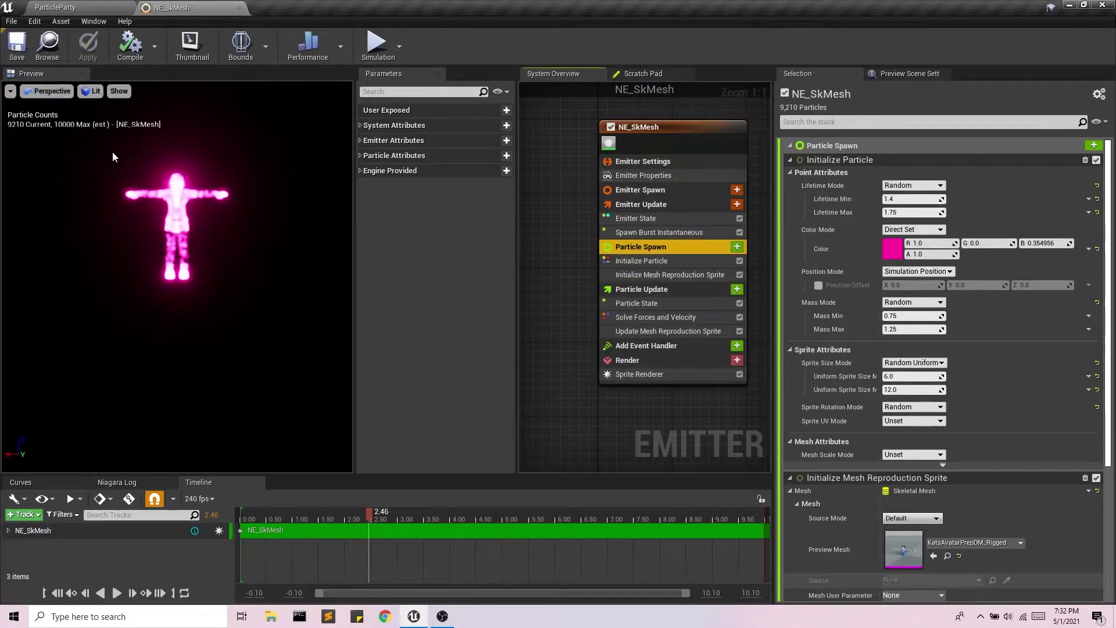
click(659, 219)
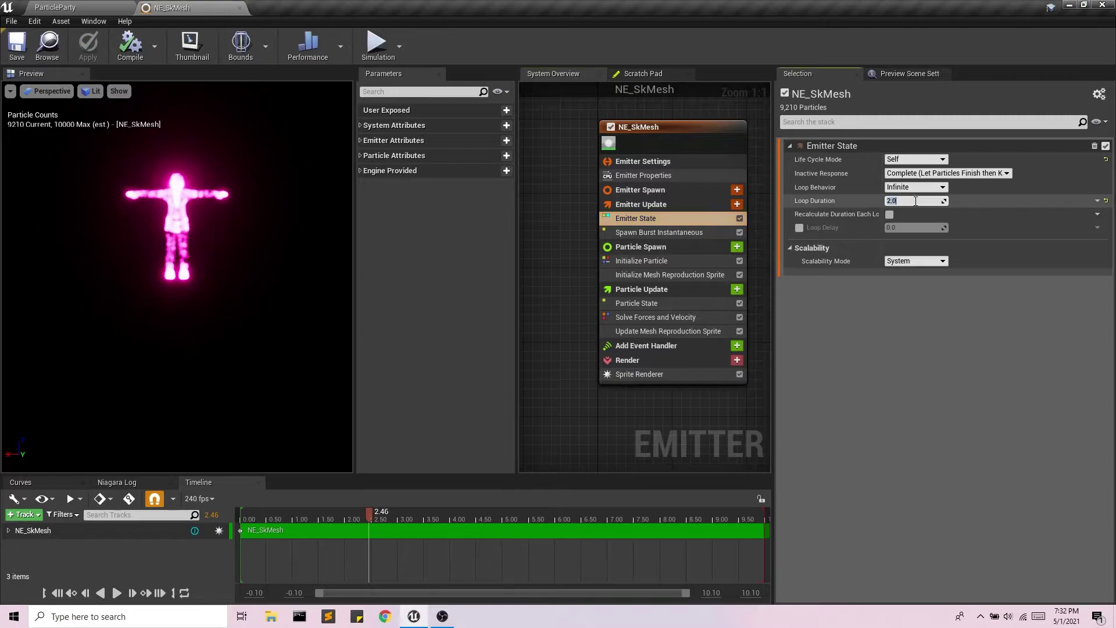
key(Return)
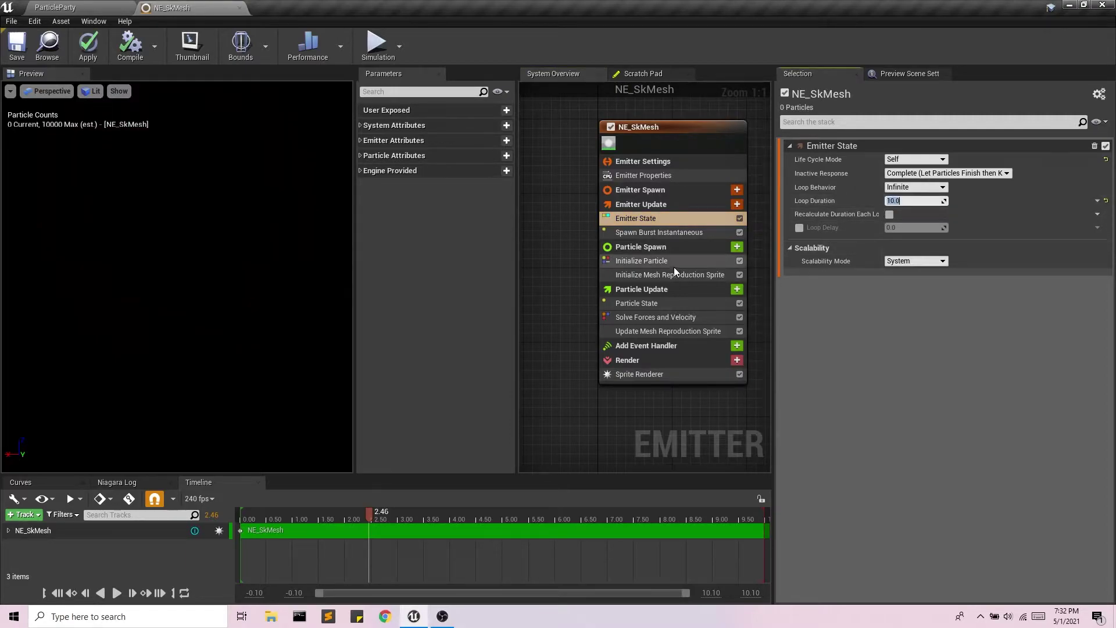
Set particle lifetime to Direct Set 10, apply, and scrub the preview to about 2.3 s.
click(668, 261)
click(914, 171)
click(910, 195)
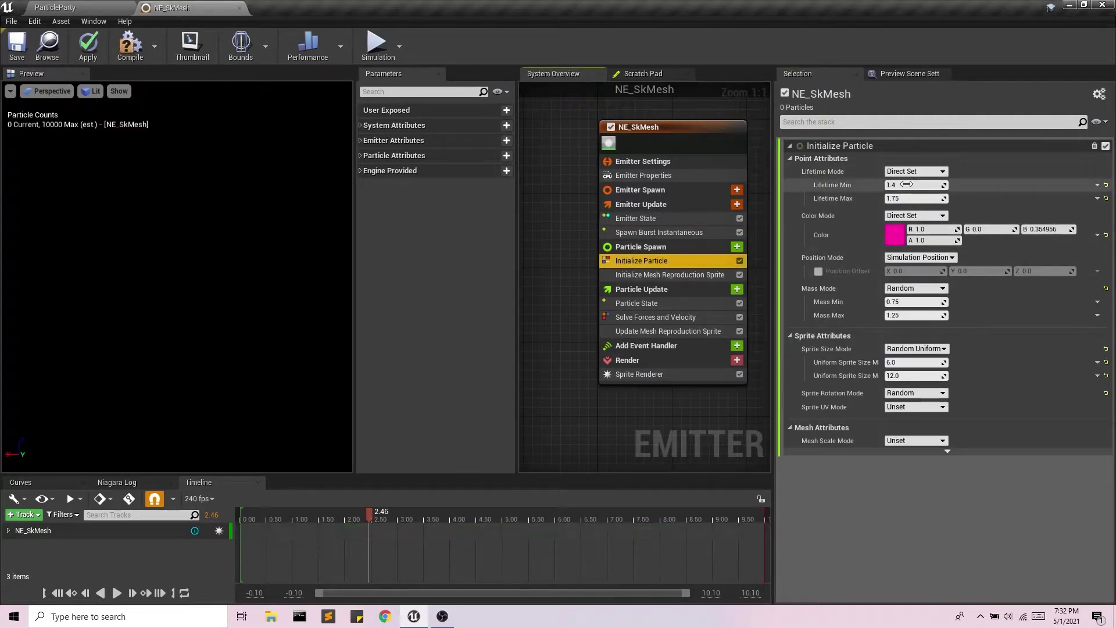
text(10)
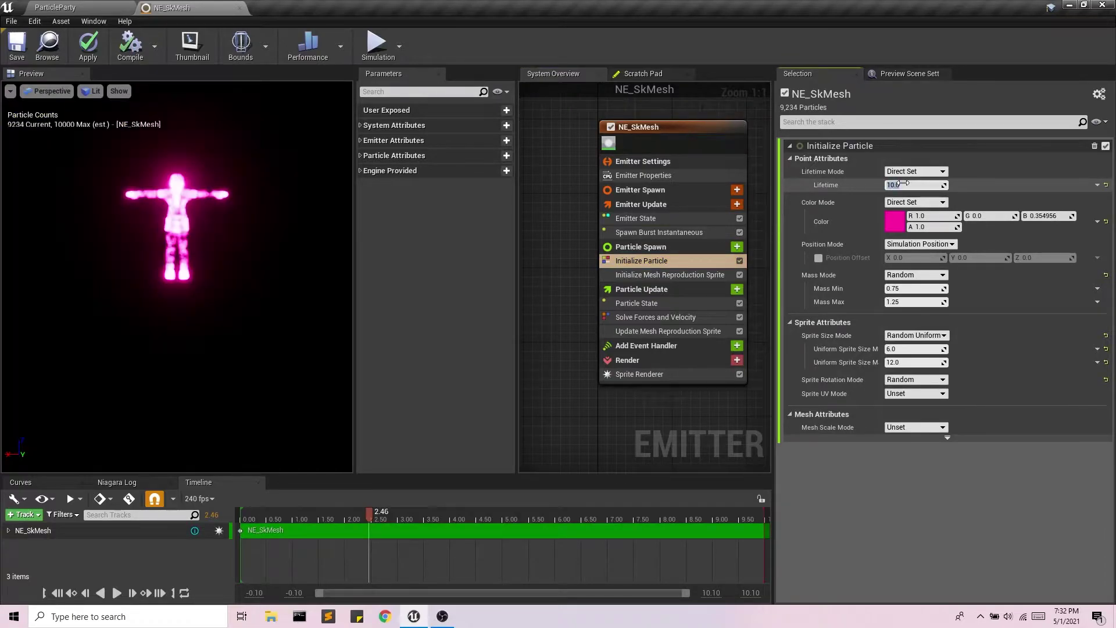
key(Return)
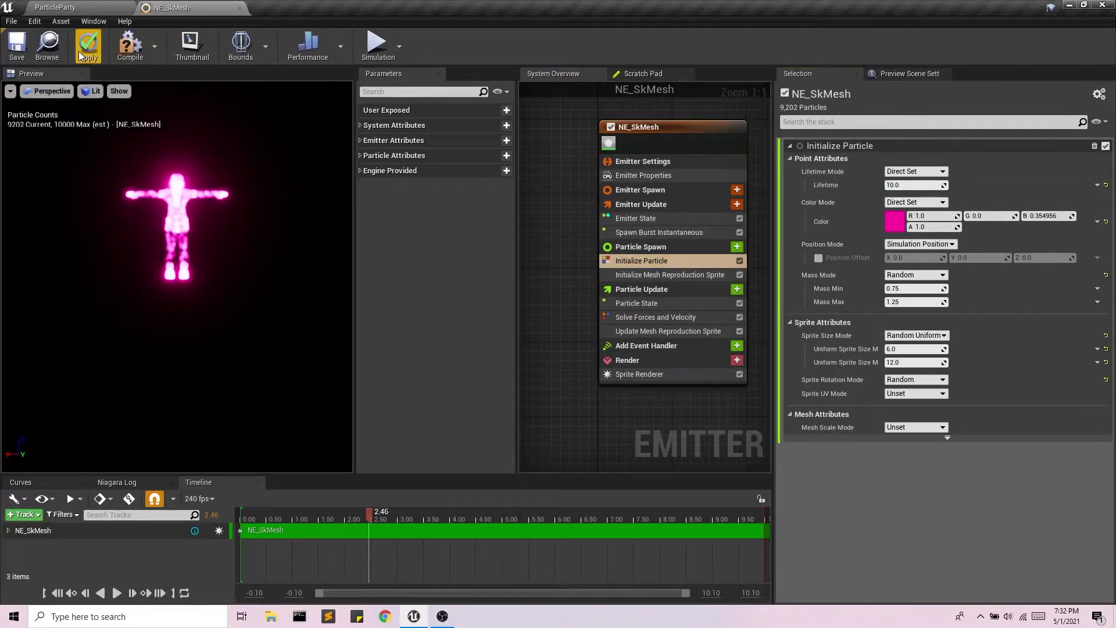
click(87, 46)
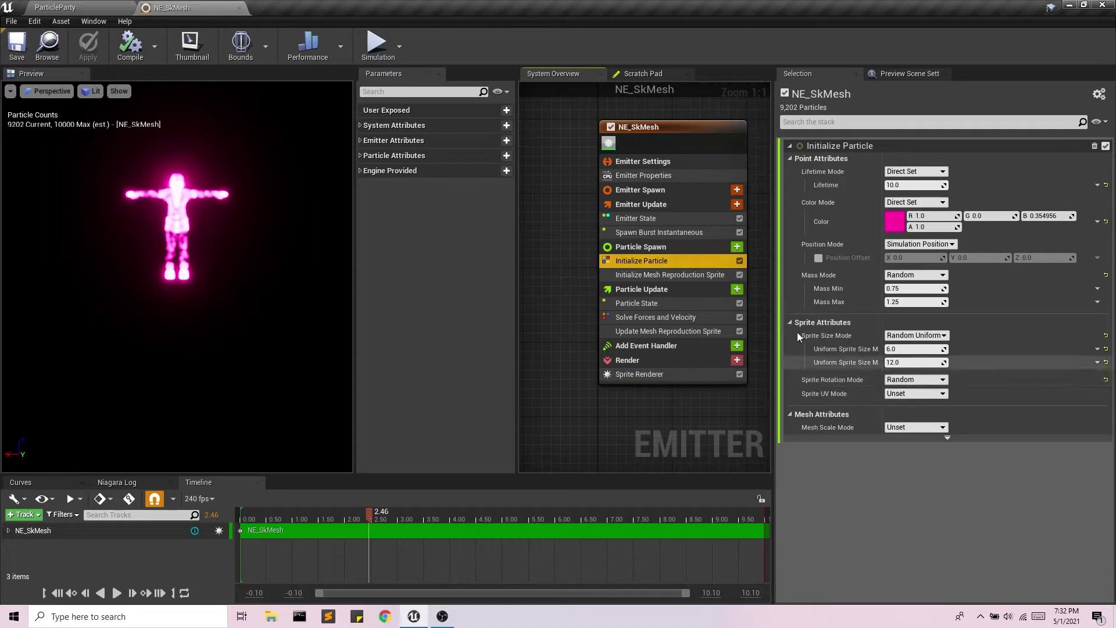
click(463, 517)
drag(701, 519, 361, 517)
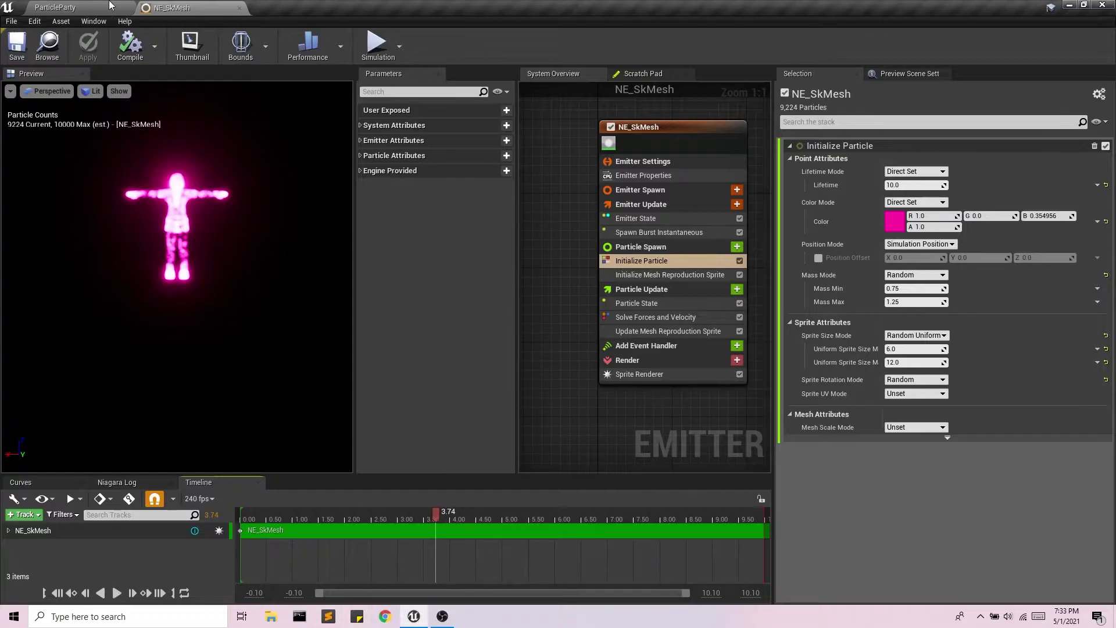
Open NS_SkMesh from the level, pause its preview and inspect the NE_SkMesh emitter stack.
click(110, 5)
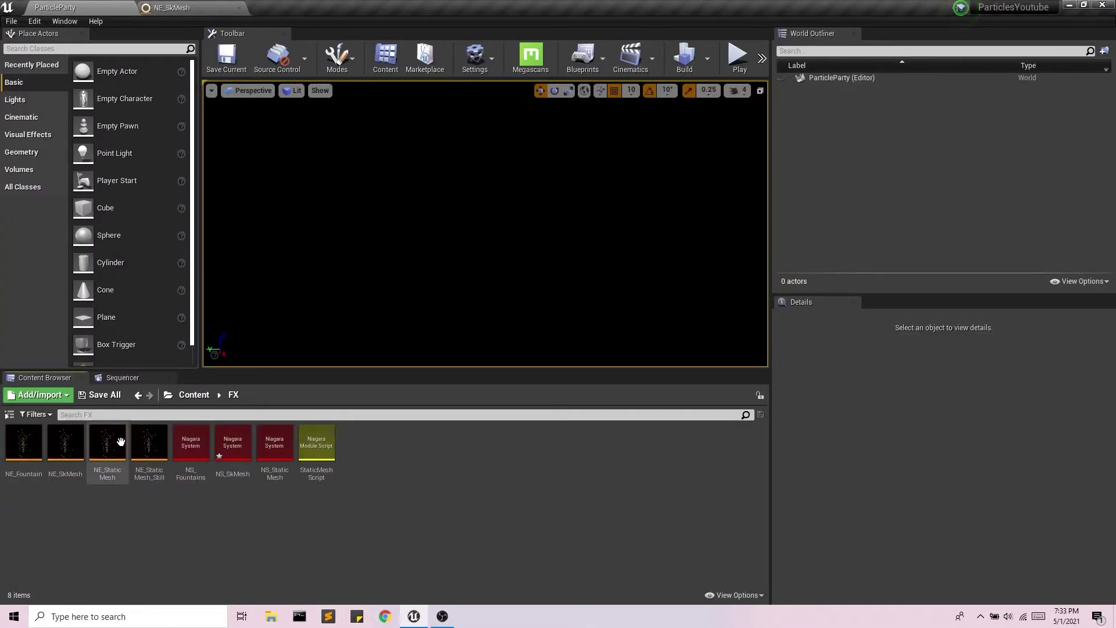
double_click(233, 443)
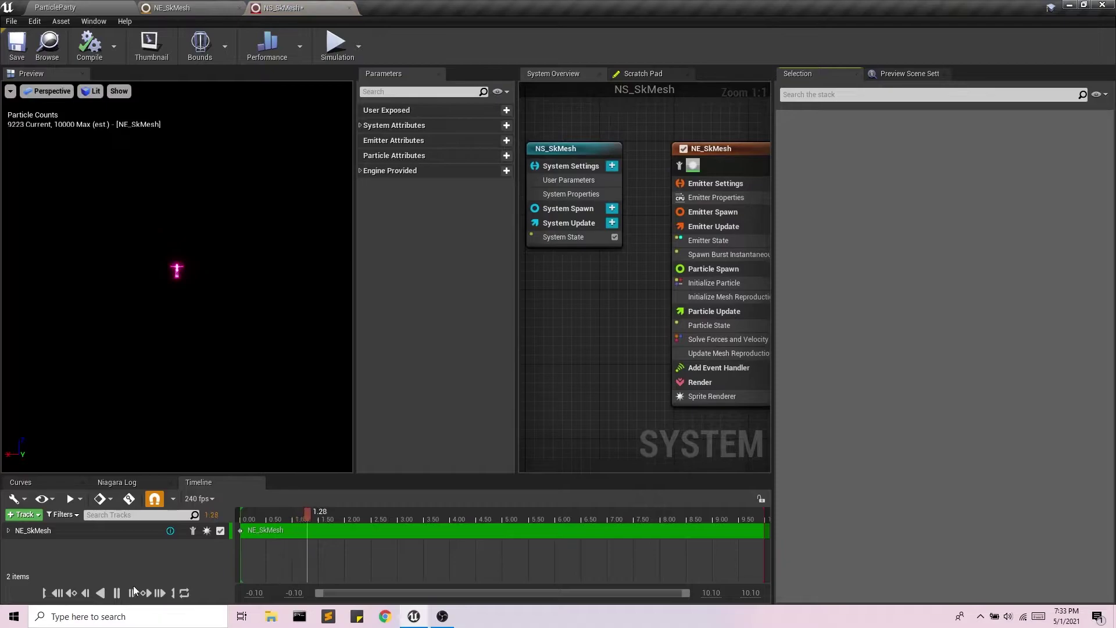
click(118, 594)
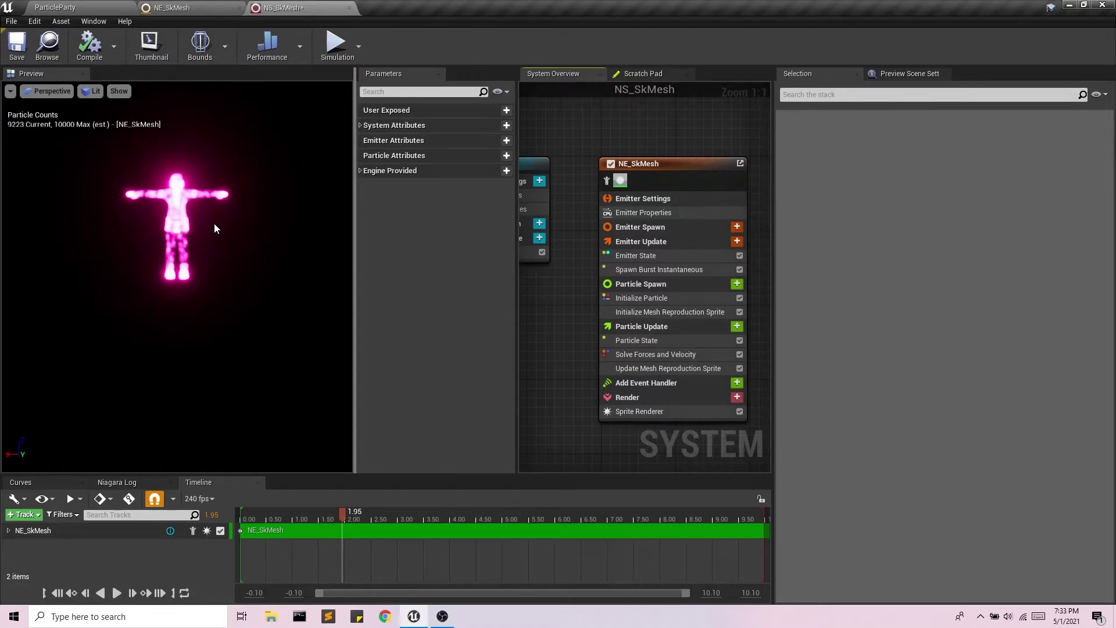
click(657, 165)
scroll(1102, 406, down, 2)
scroll(1102, 406, down, 12)
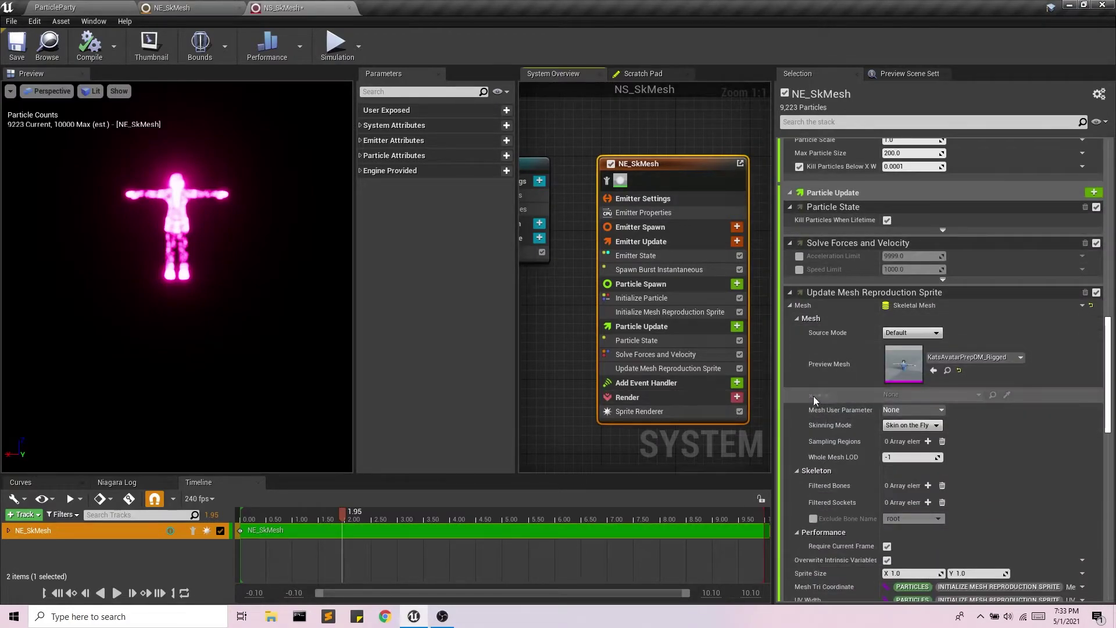
mouse_move(819, 400)
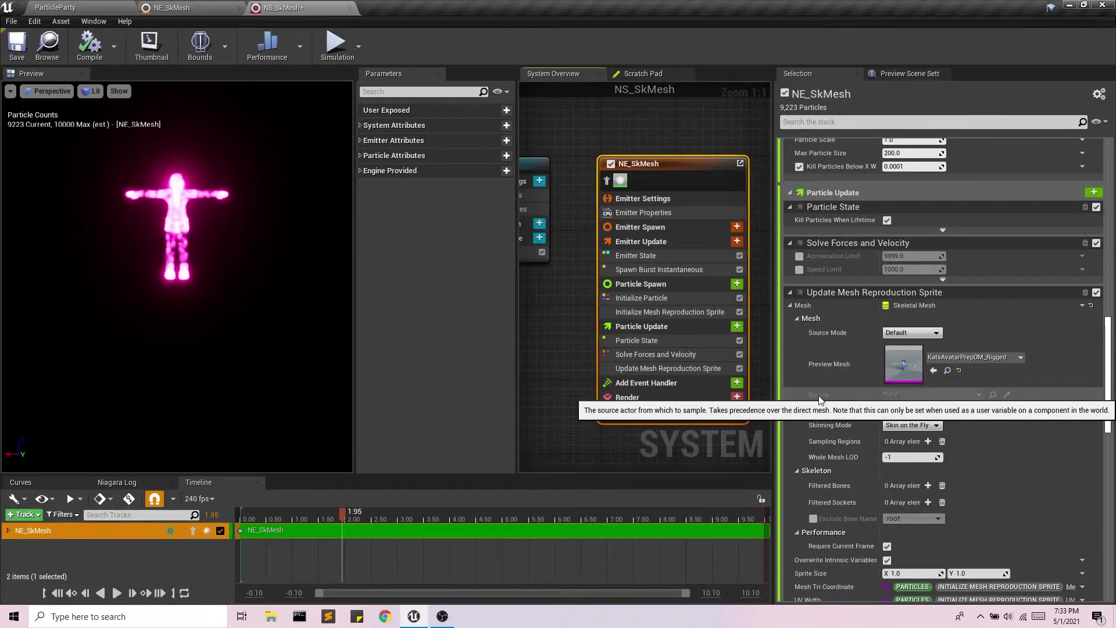
Switch between the NS_SkMesh editor and the ParticleParty level, ending on the level.
click(56, 8)
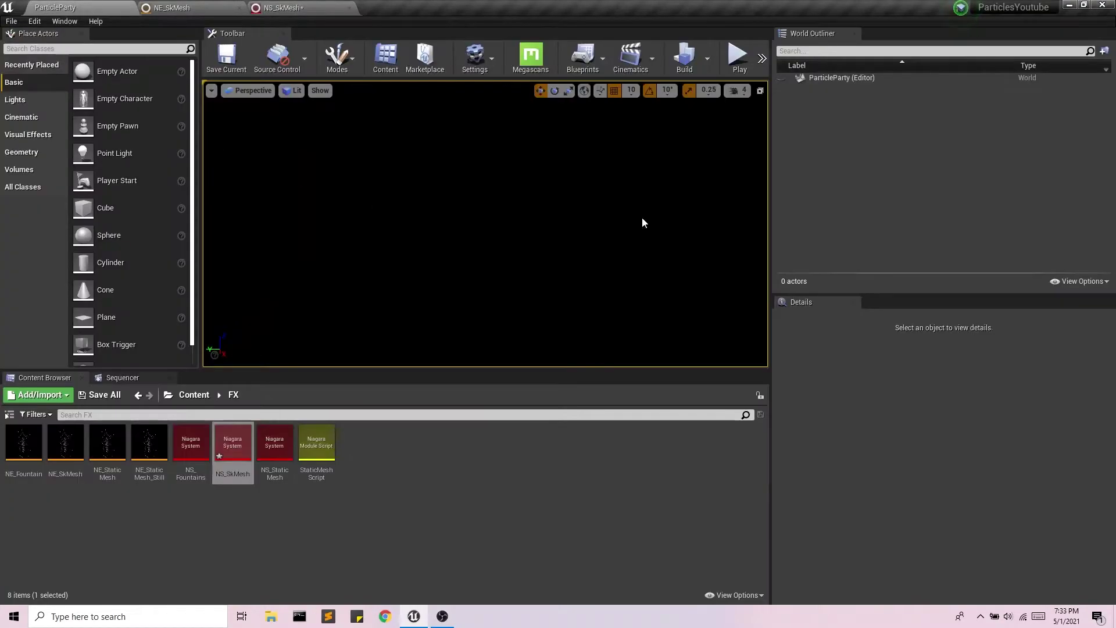
click(283, 7)
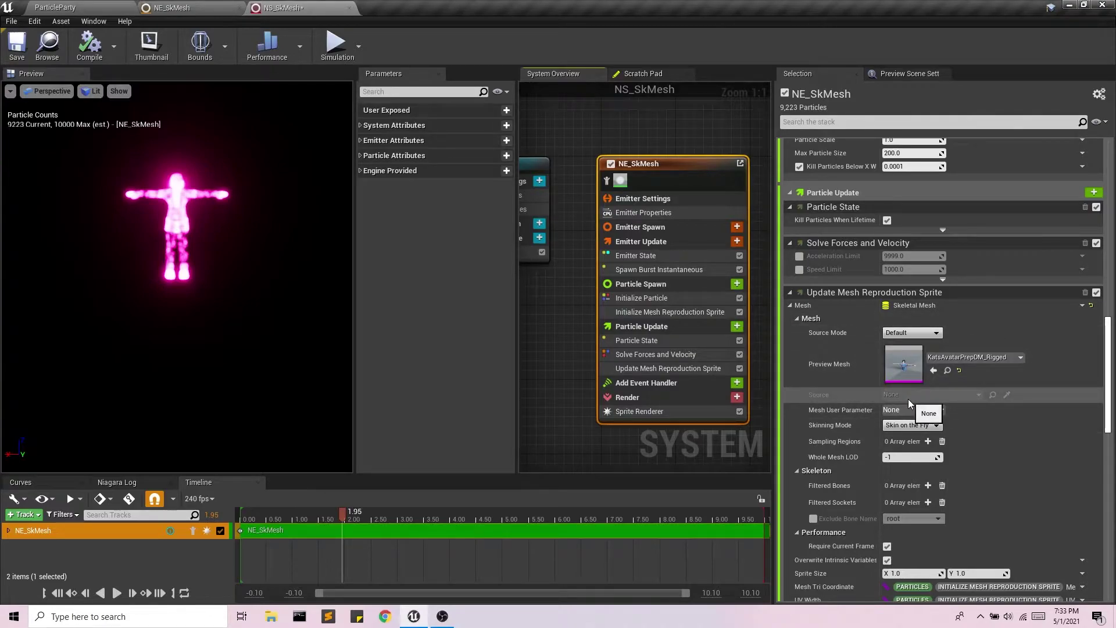
click(94, 6)
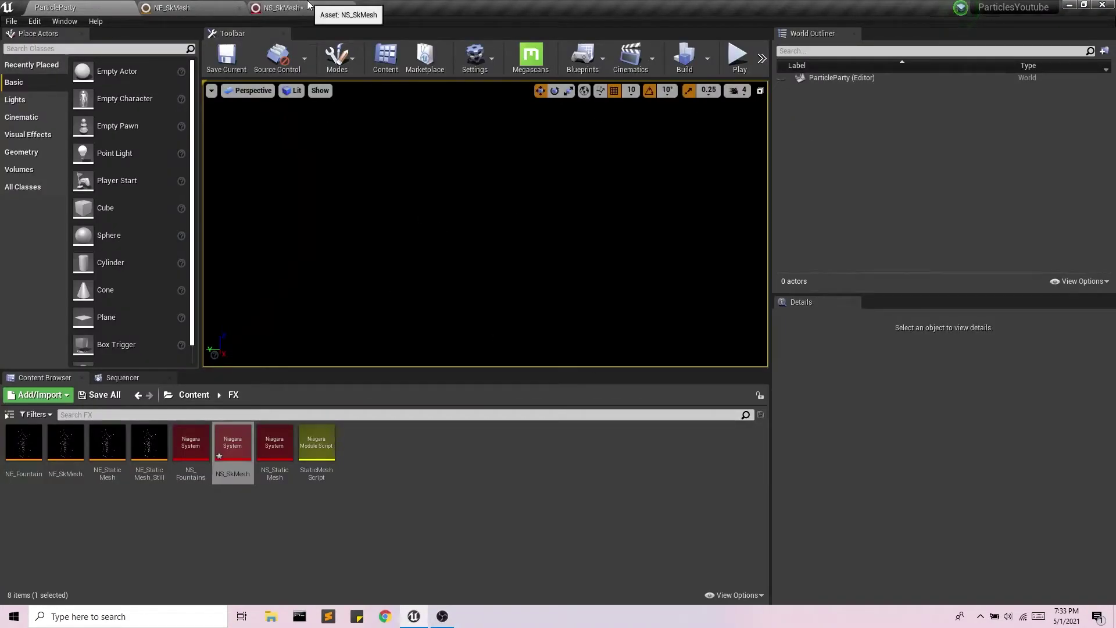
Add a user Skeletal Mesh parameter SKMesh and link it to both Mesh Reproduction Sprite modules.
click(291, 8)
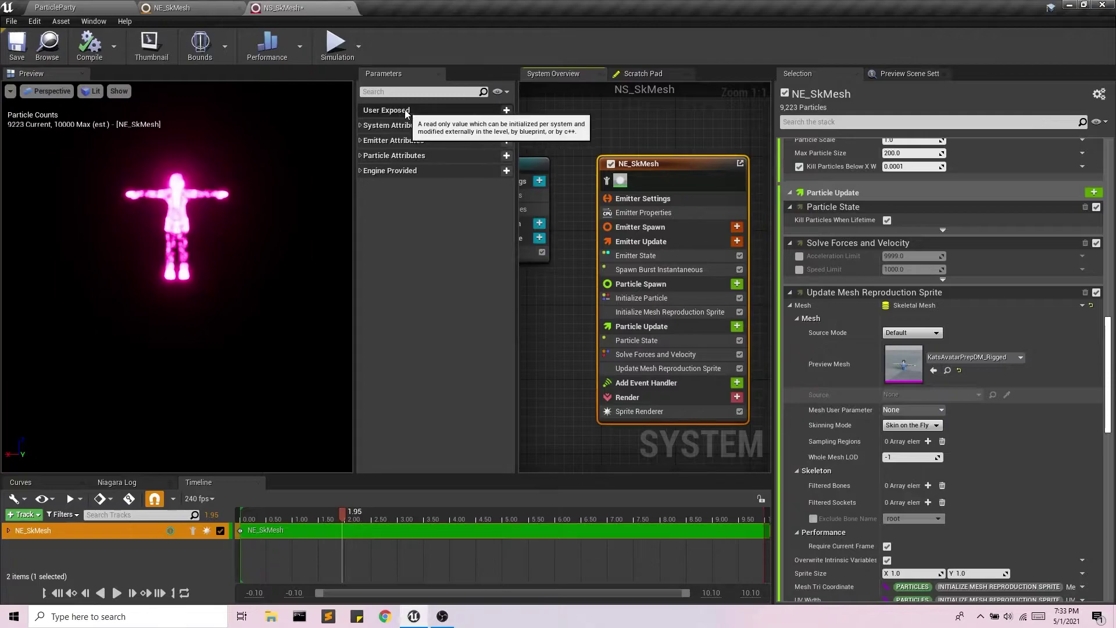
click(507, 111)
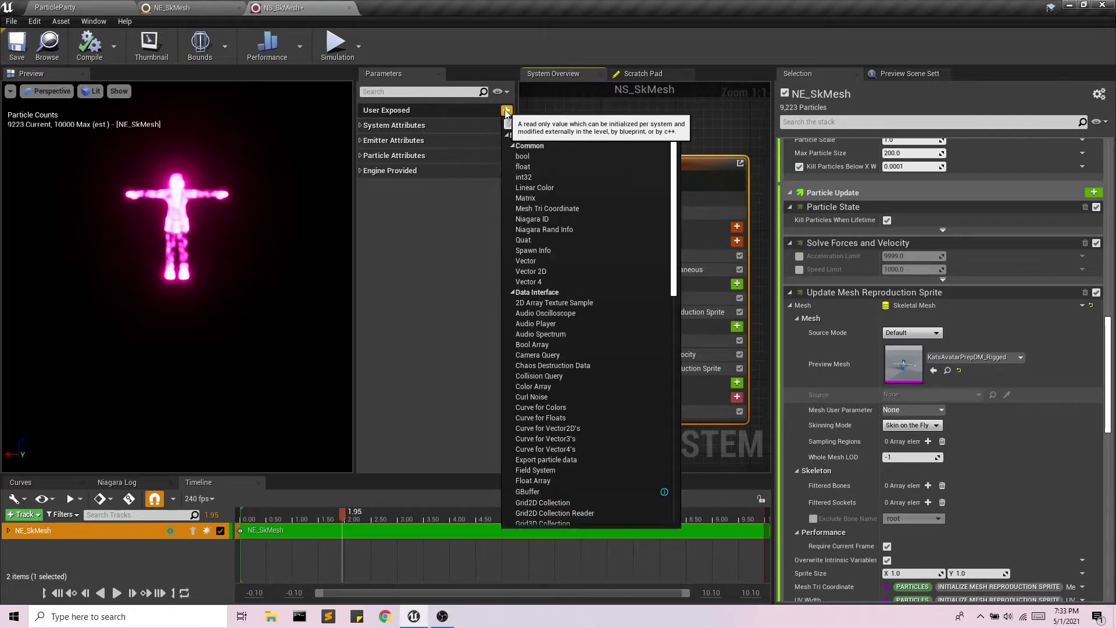
text(skel)
click(538, 156)
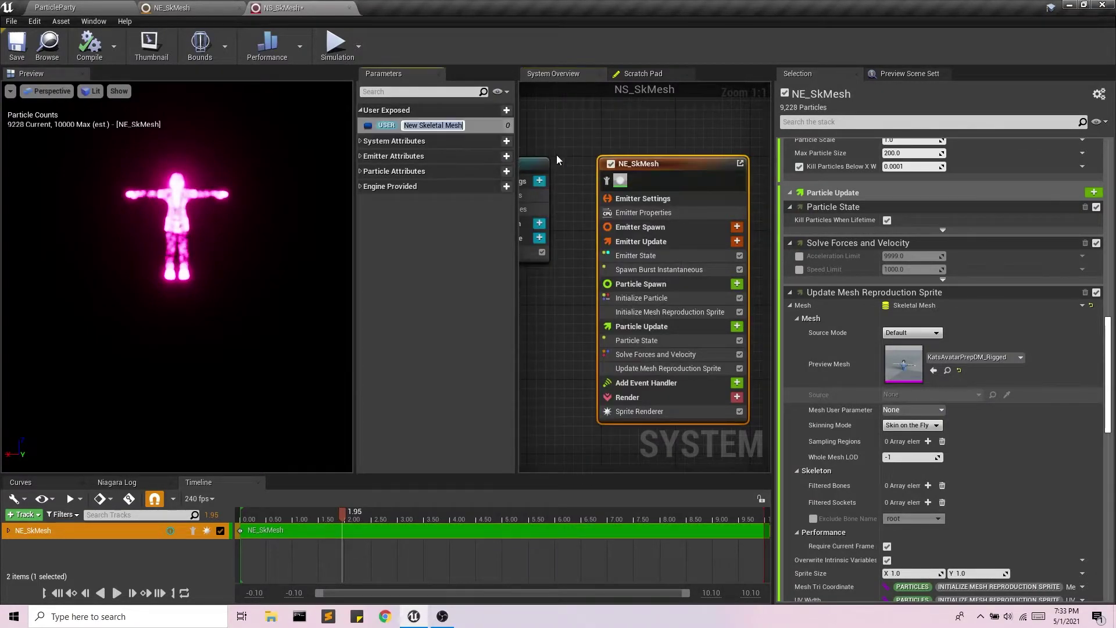
text(SK)
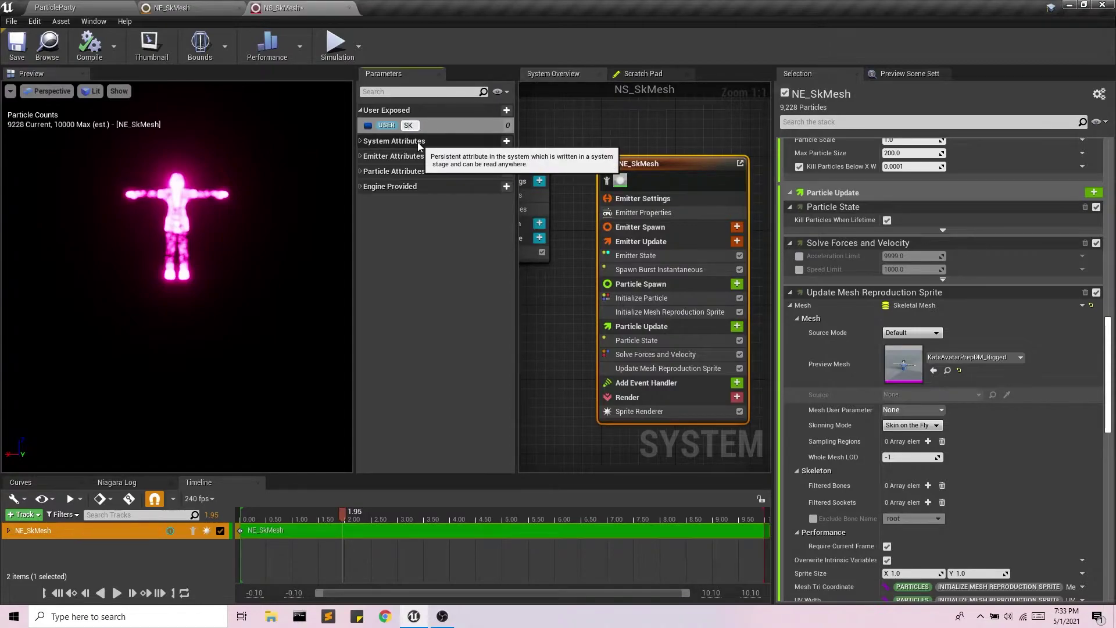
text(Mesh)
key(Return)
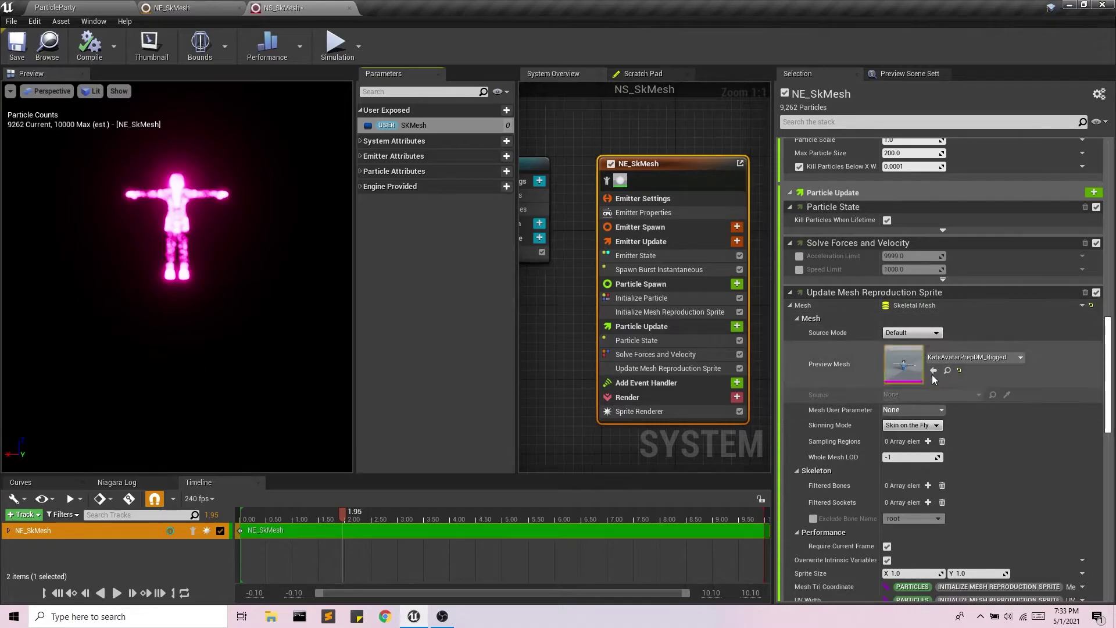
drag(412, 125, 925, 324)
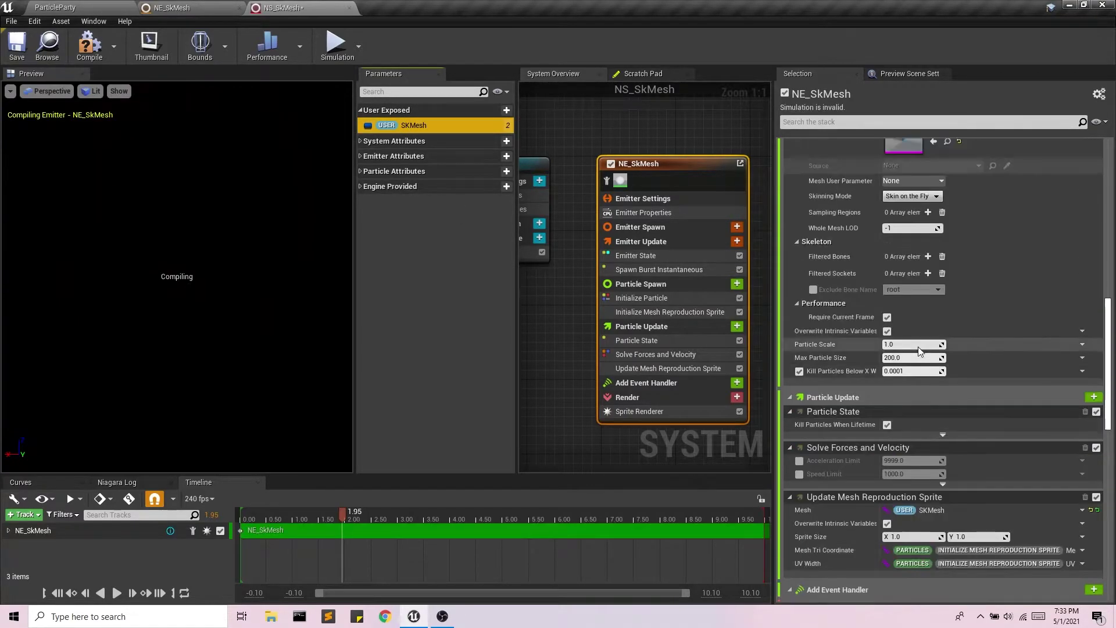
drag(413, 125, 914, 264)
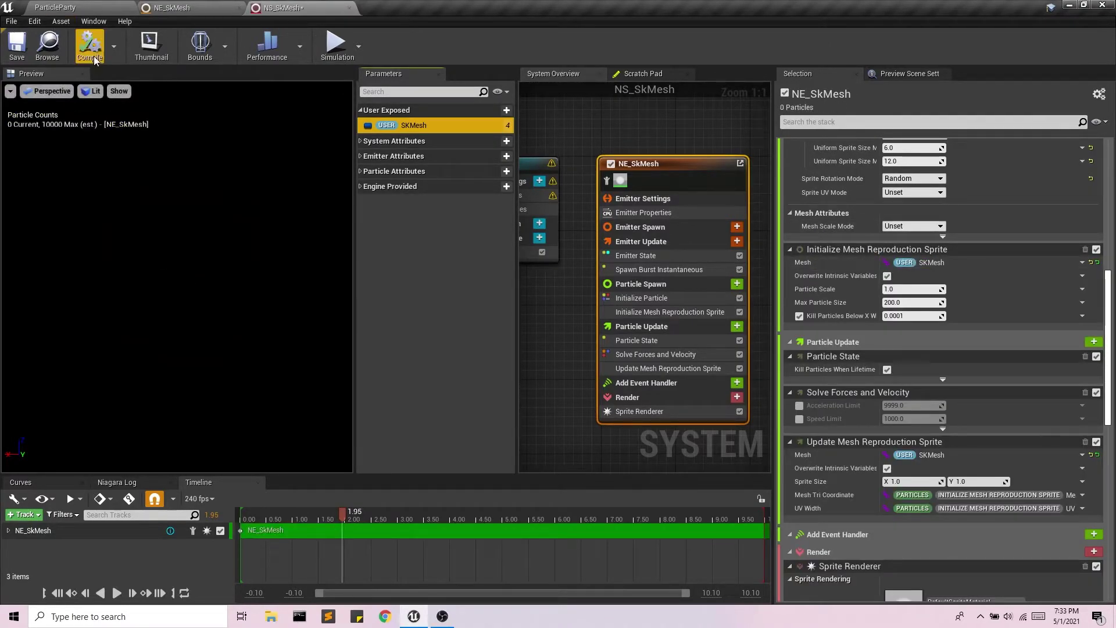
Save NS_SkMesh and drop it into the ParticleParty level viewport.
click(16, 46)
click(68, 7)
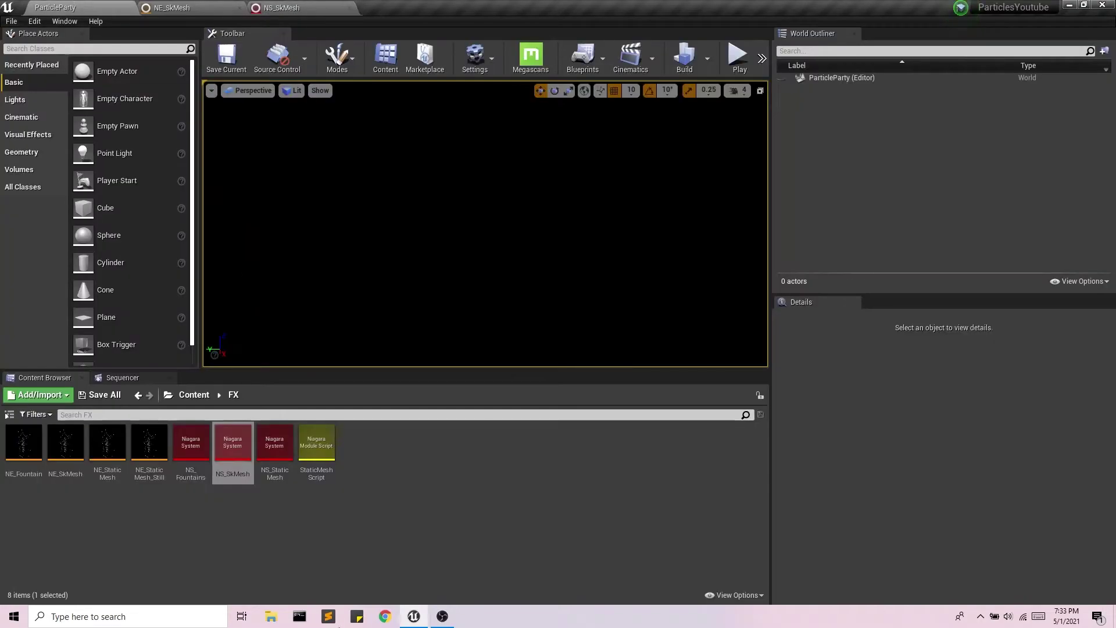
drag(233, 462, 444, 257)
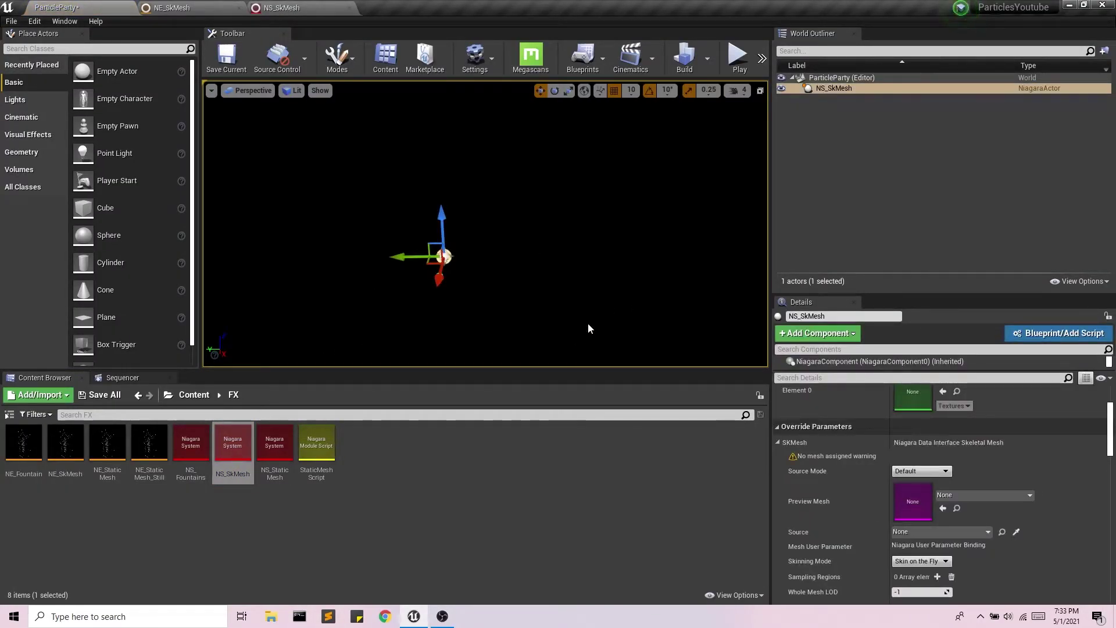
Place the KatsAvatarPrepDM_Ballet_SmogBallet_003_Best avatar from the Avatar folder into the level.
click(193, 395)
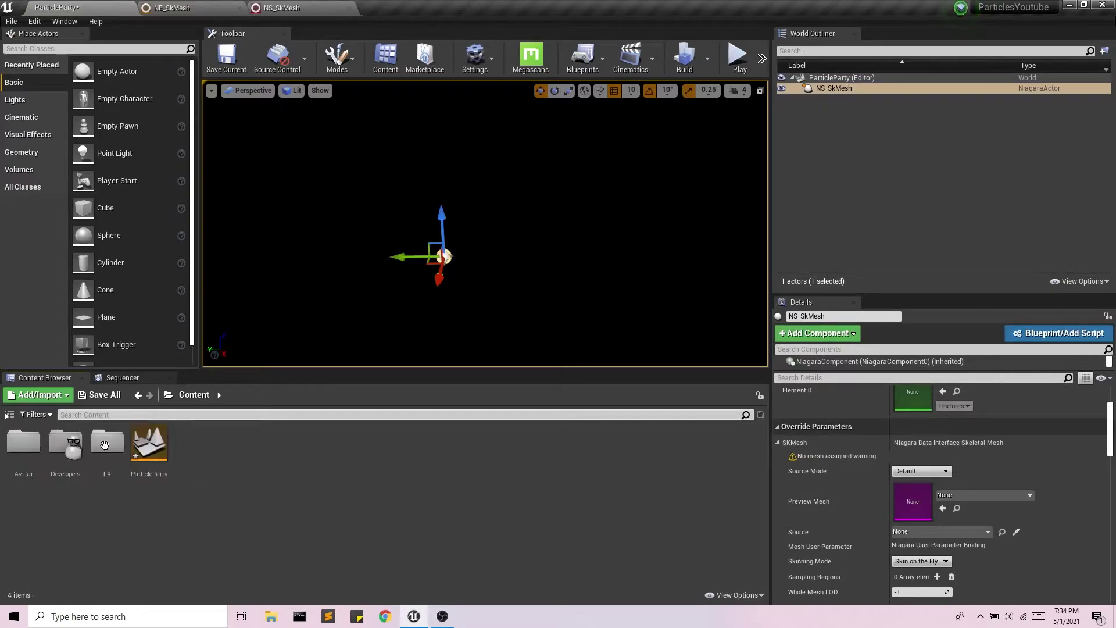
double_click(23, 444)
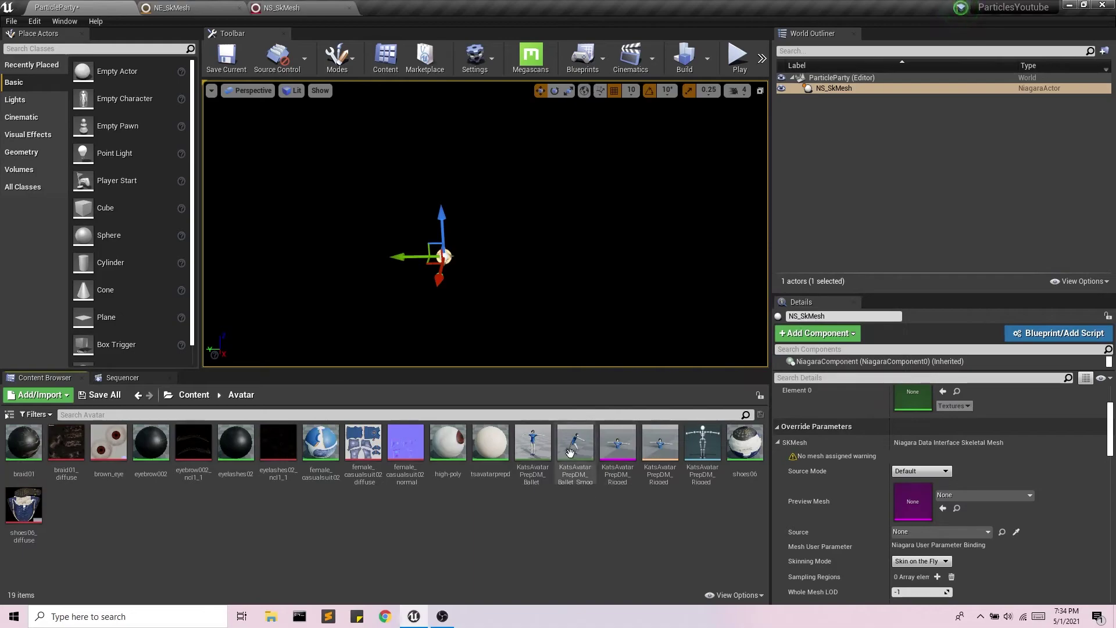
drag(575, 446, 632, 259)
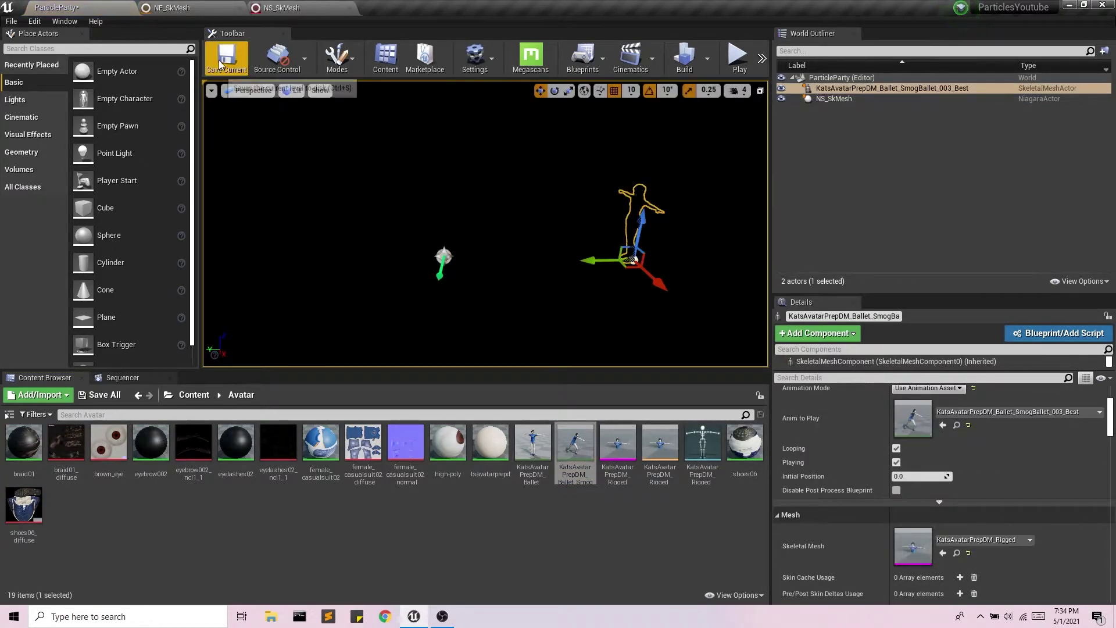
Hide the ballet avatar, set it to Always Tick Pose and Refresh Bones, and save the level.
click(193, 394)
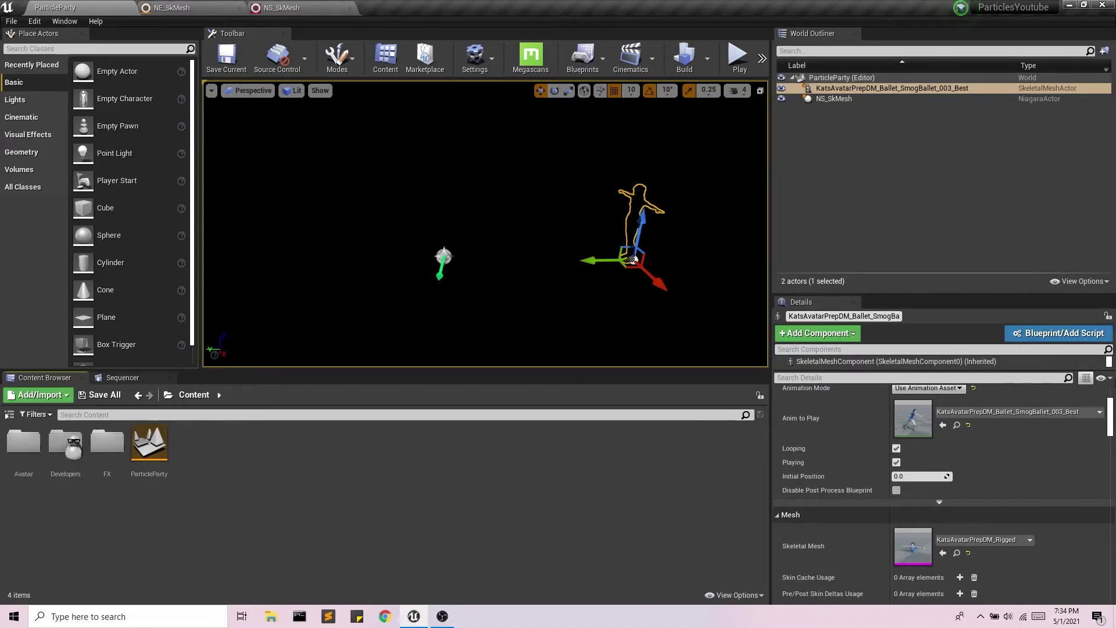
click(840, 378)
text(vis)
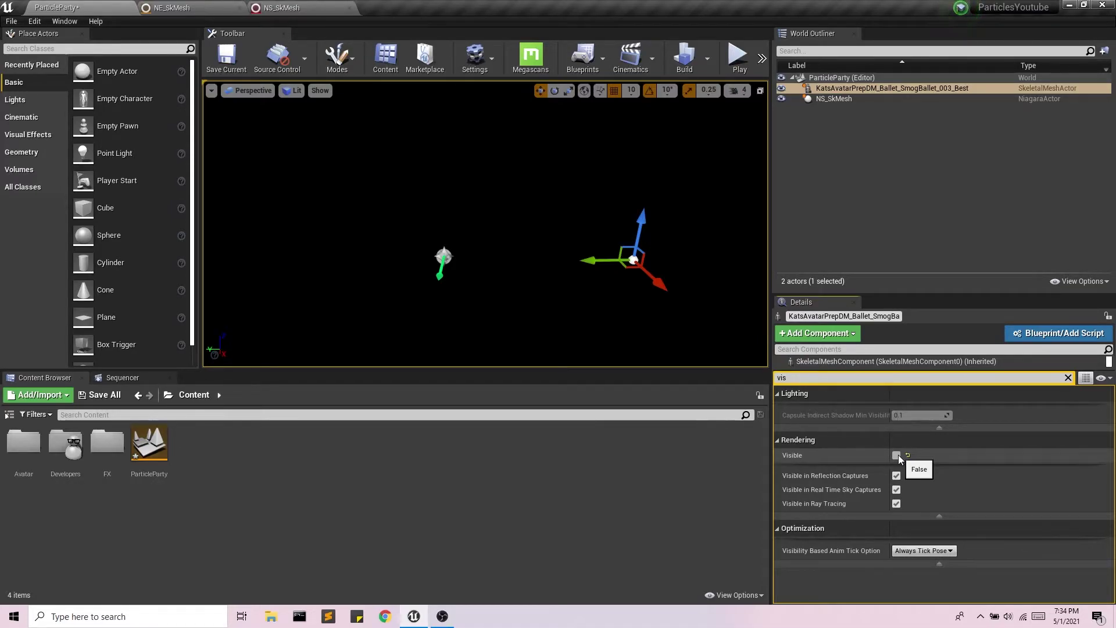
click(950, 551)
click(917, 560)
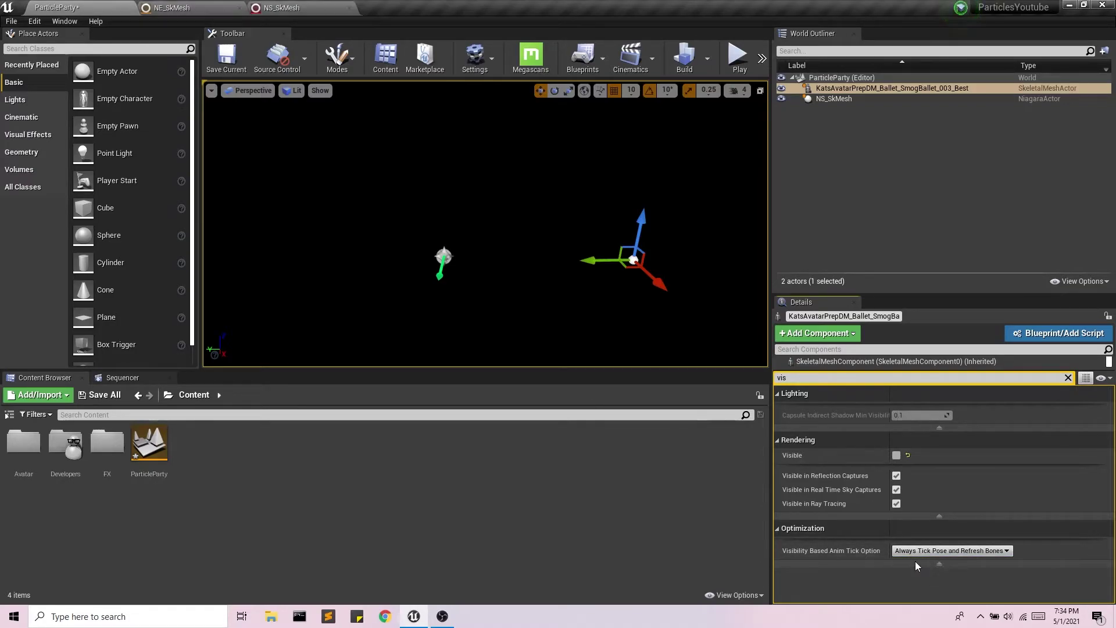
click(228, 59)
Select NS_SkMesh, clear the details search, and check its SKMesh parameter in the Niagara system.
click(837, 99)
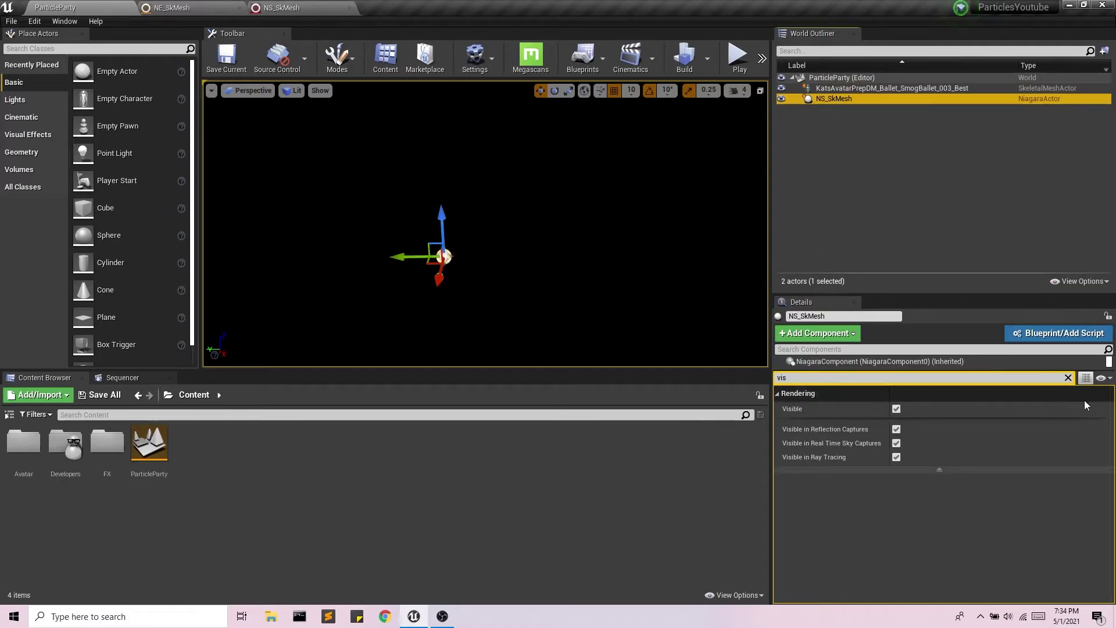
click(1068, 377)
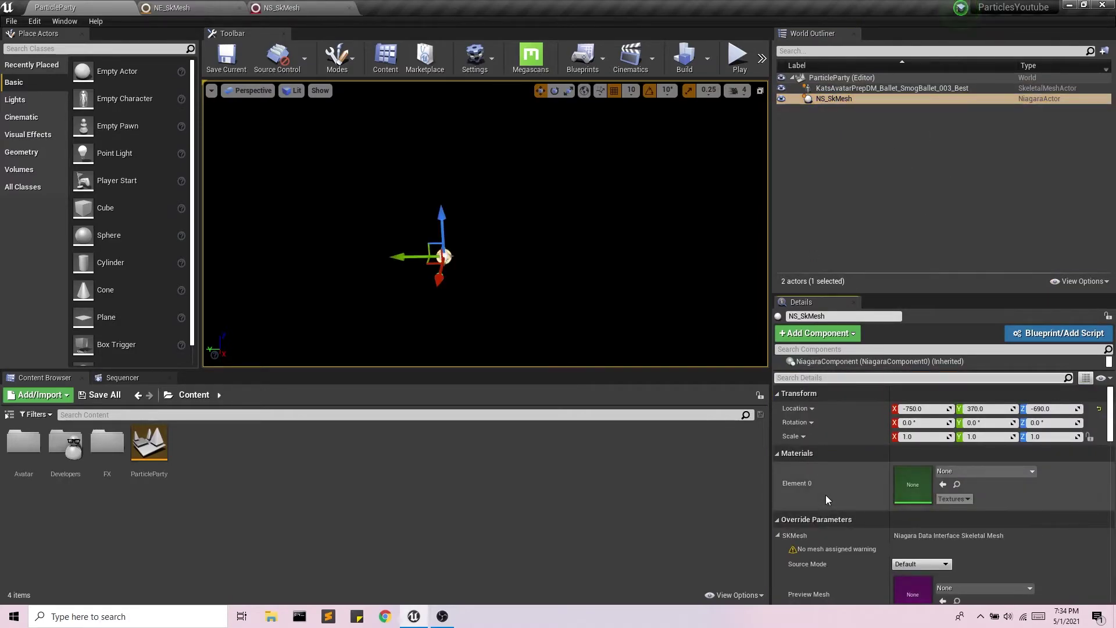
scroll(825, 494, down, 3)
scroll(825, 493, up, 2)
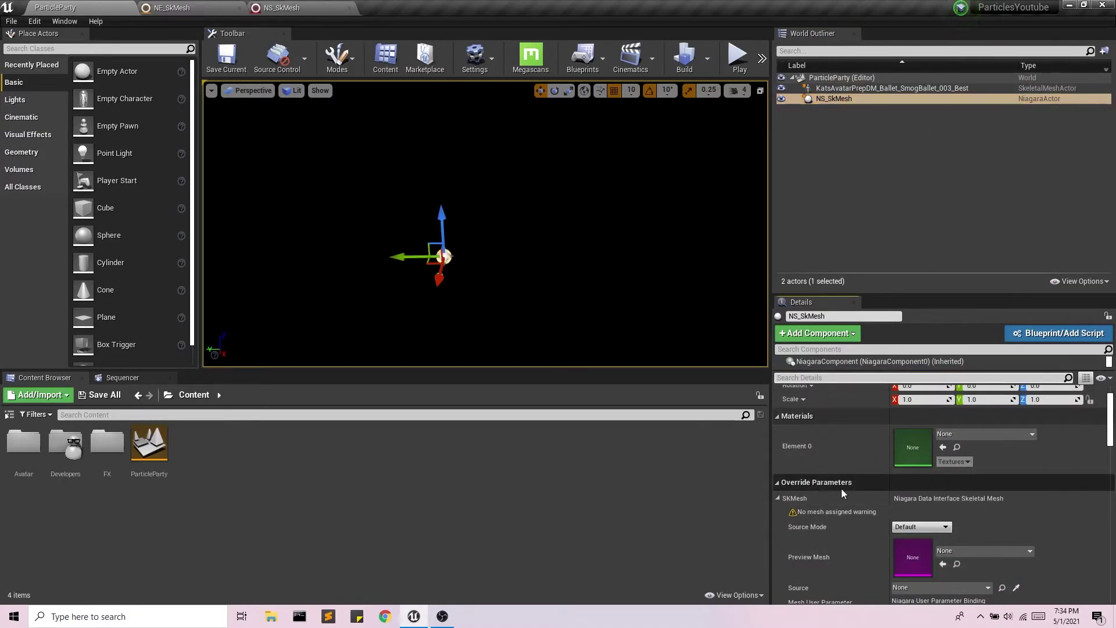
scroll(841, 488, down, 3)
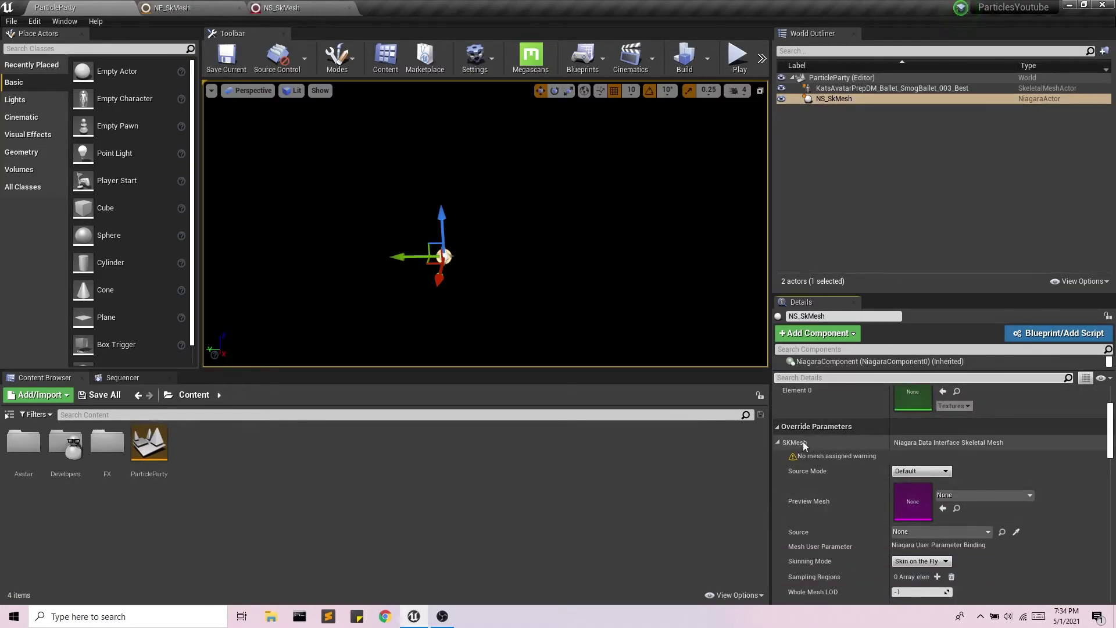
click(282, 7)
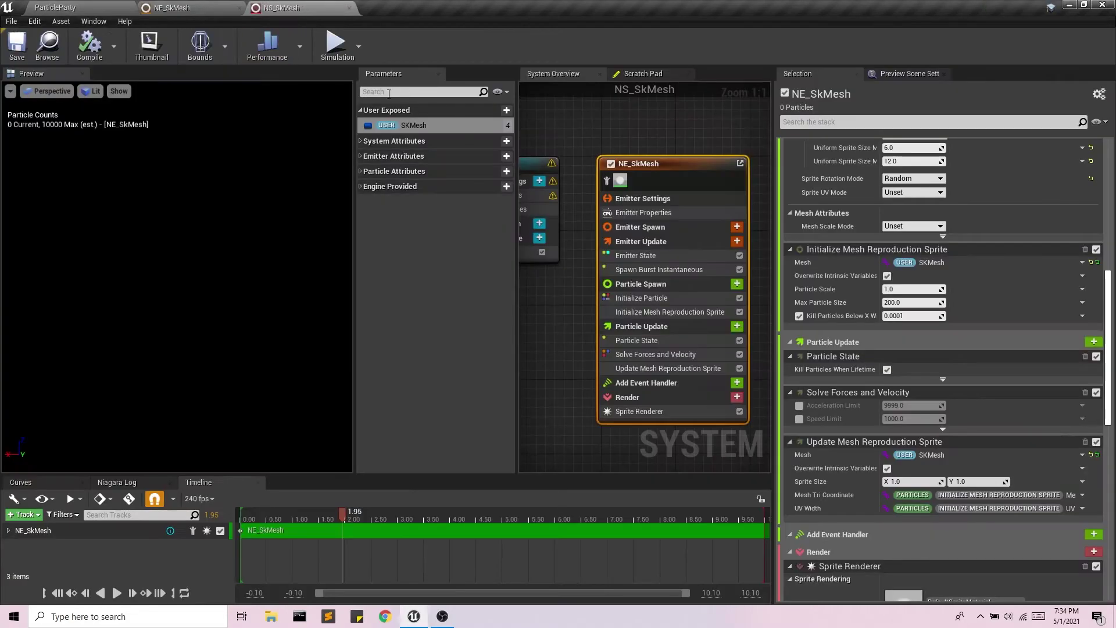
click(72, 5)
Override SKMesh with preview mesh KatsAvatarPrepDM_Rigged and the ballet avatar actor as source.
click(957, 495)
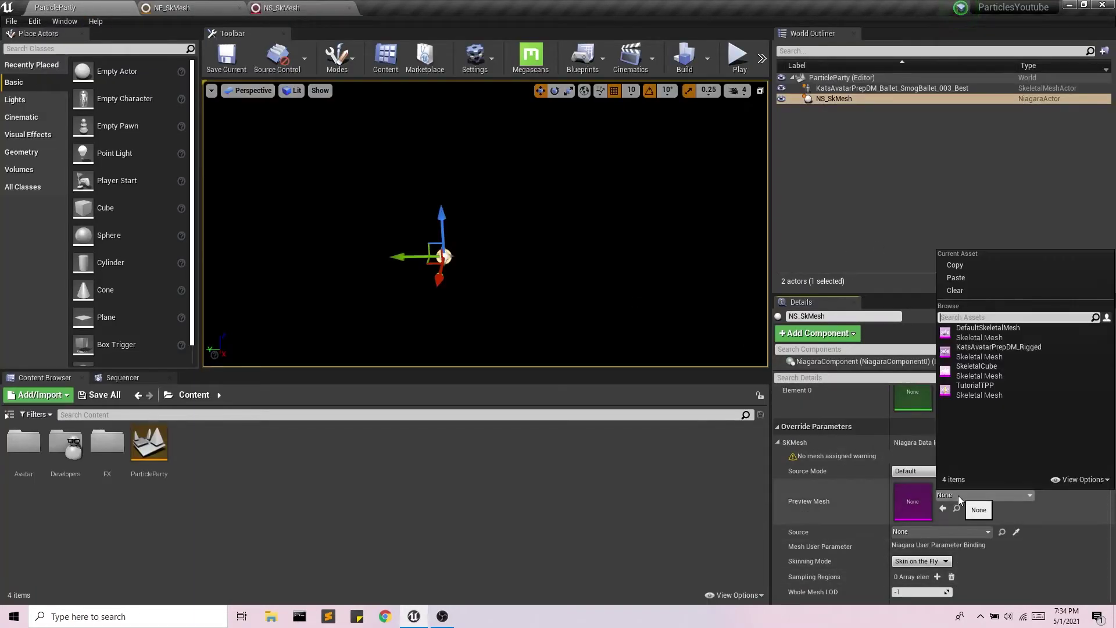
click(995, 349)
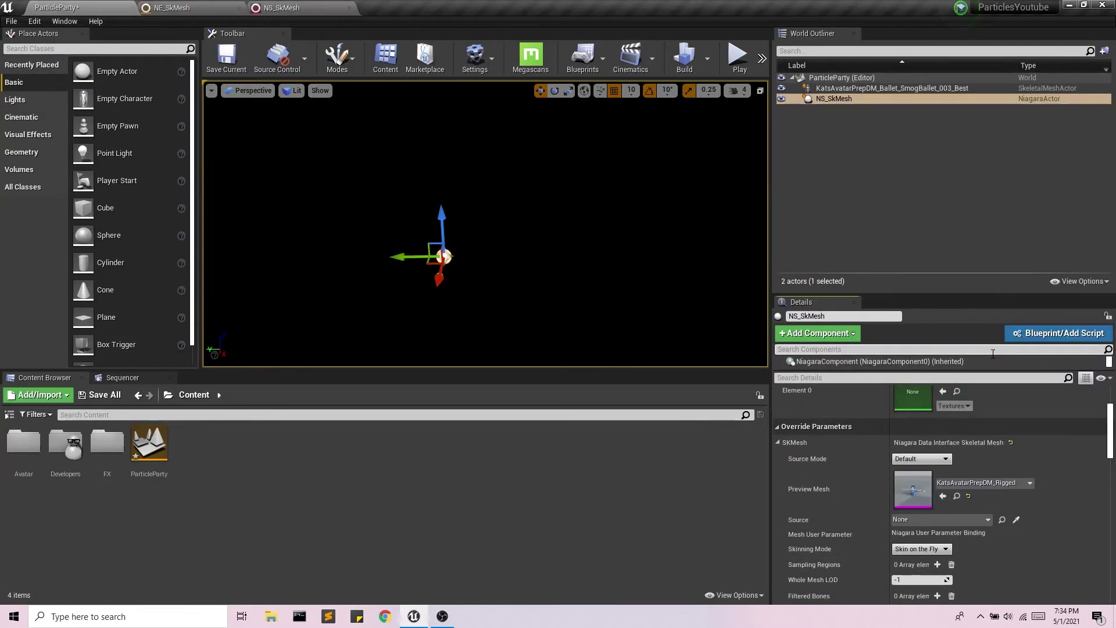
click(921, 520)
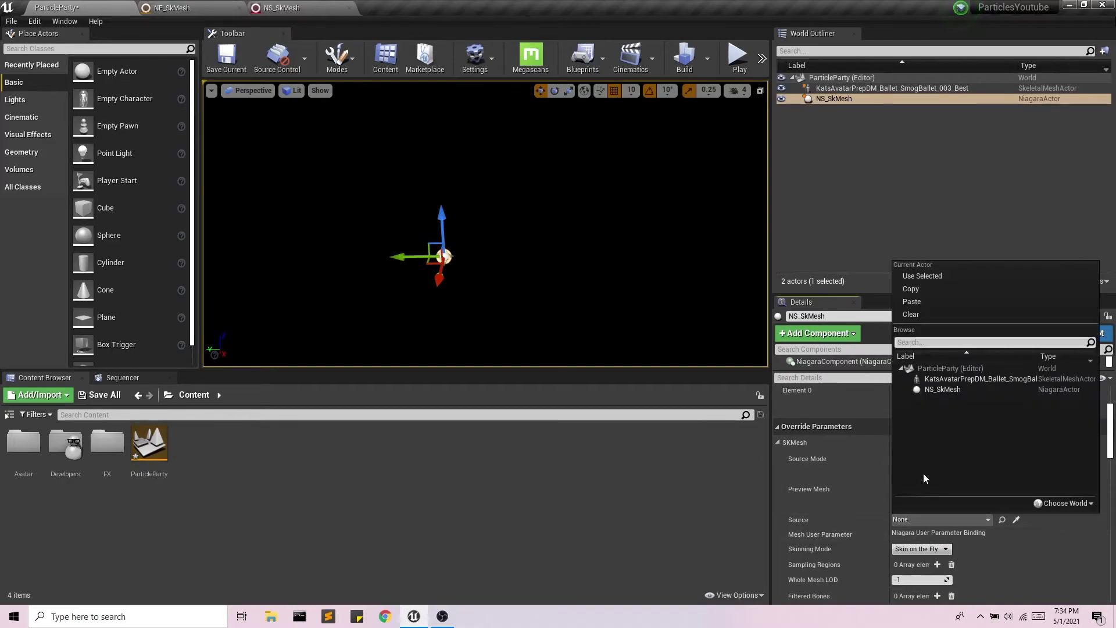
click(961, 379)
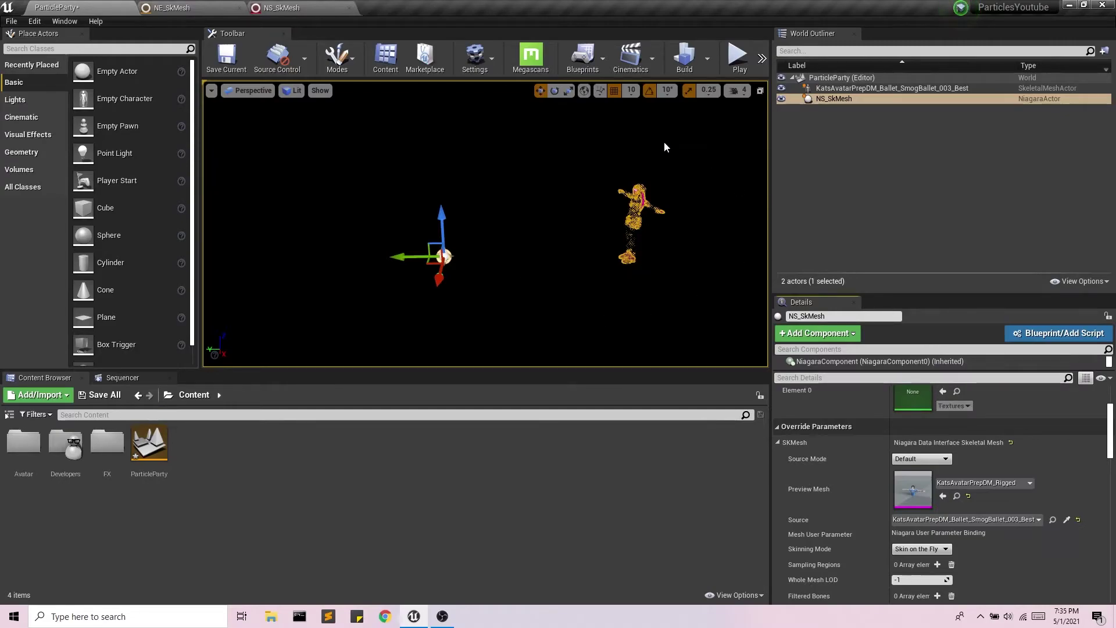
Deselect NS_SkMesh and zoom in to centre the hot-pink particle dancer in the viewport.
click(674, 206)
scroll(464, 221, up, 5)
right_drag(583, 244, 583, 244)
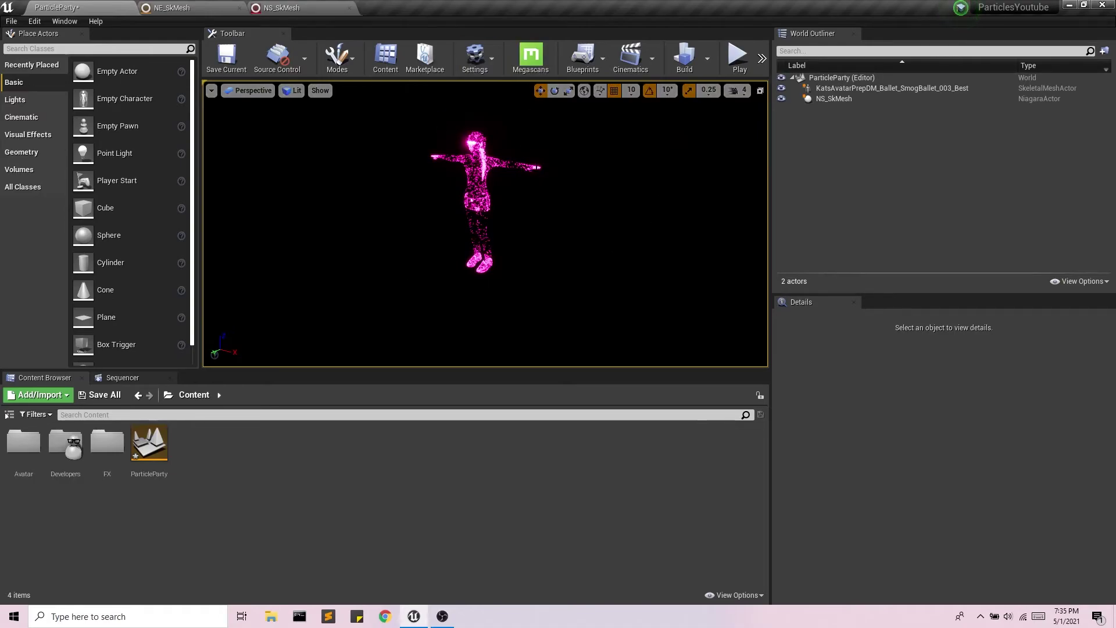
Play ParticleParty in the editor and focus the game to watch the particle dancer's ballet.
click(737, 57)
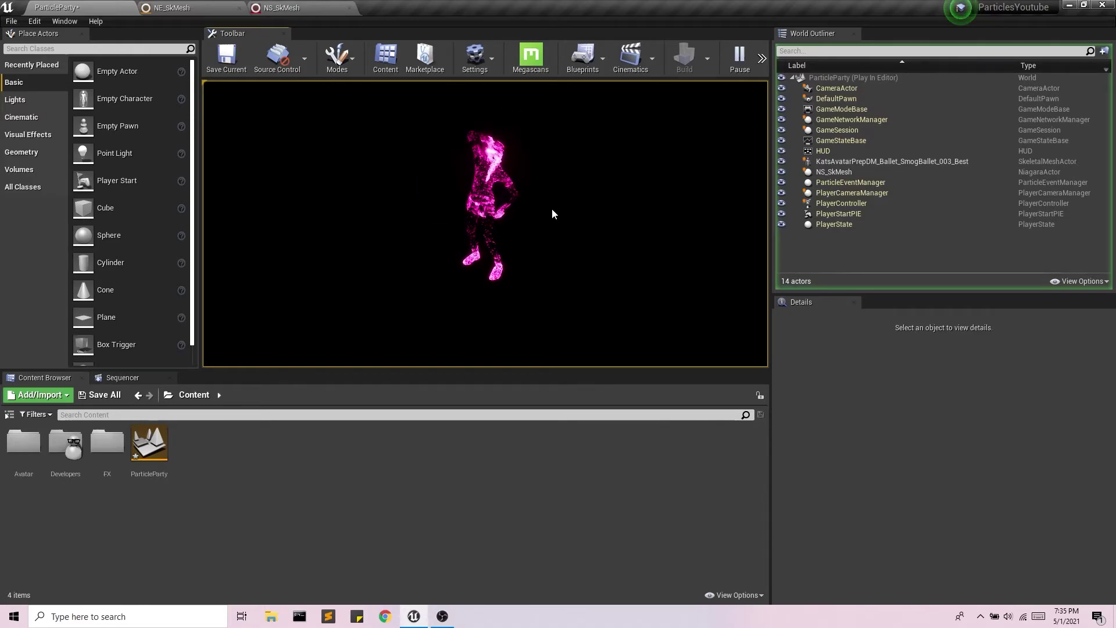
click(472, 218)
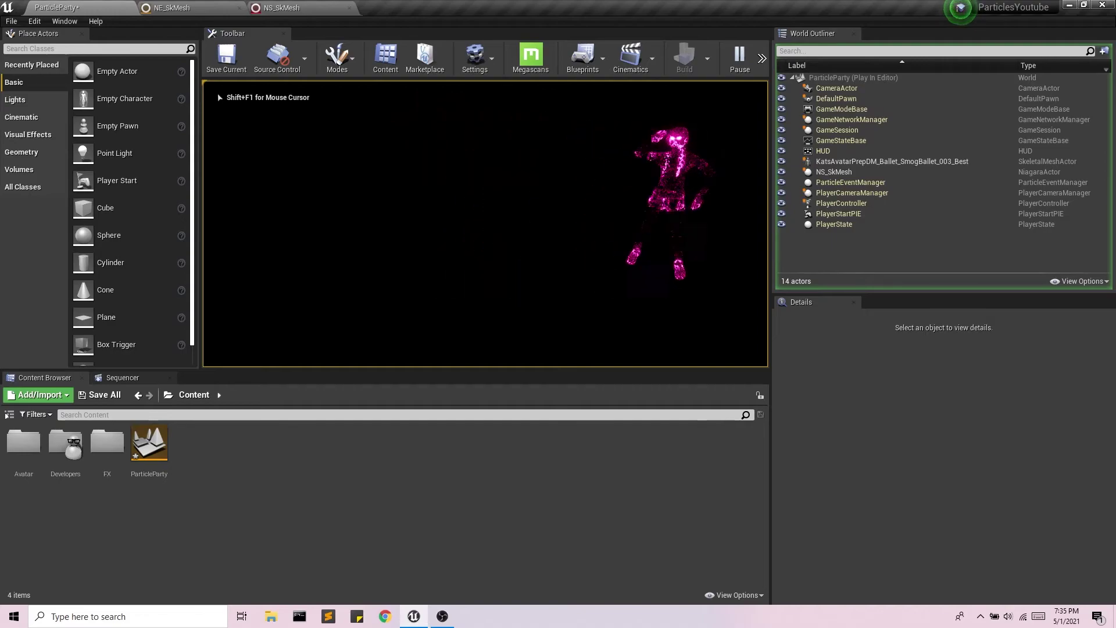